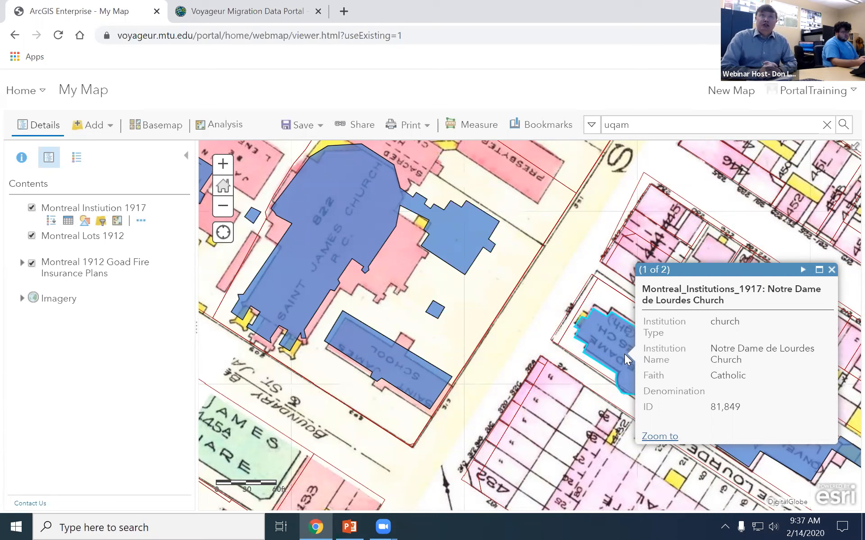
Close the Notre Dame de Lourdes Church pop-up, zoom out, and open the Montreal Instiution 1917 layer's options.
{"action": "left_click", "coordinate": [832, 270]}
{"action": "scroll", "coordinate": [500, 352], "scroll_direction": "down", "scroll_amount": 2}
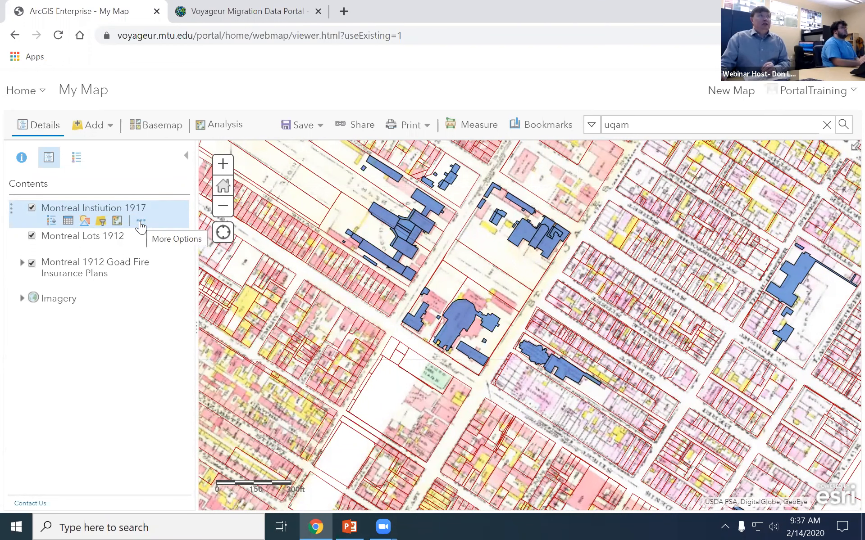
{"action": "left_click", "coordinate": [139, 249]}
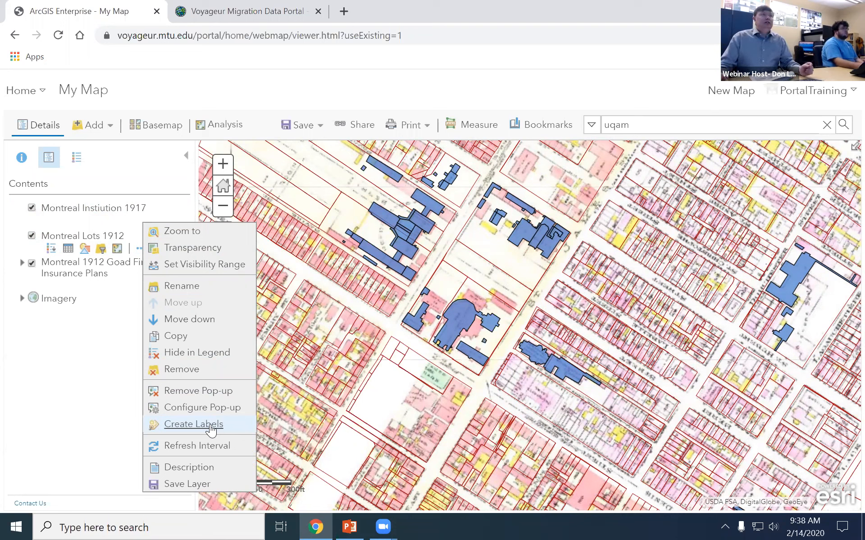
Label the 1917 institutions by Institution Name in bold 13-point text with a halo.
{"action": "left_click", "coordinate": [210, 426]}
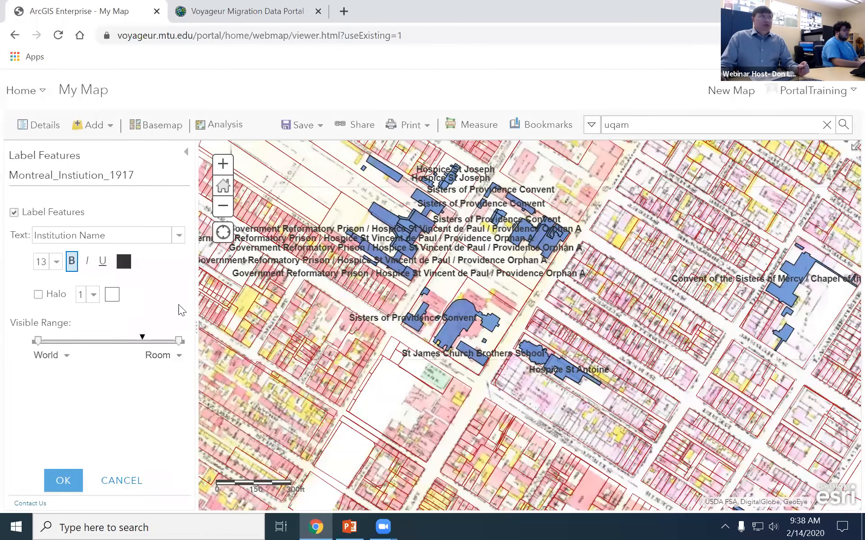
{"action": "left_click_drag", "start_coordinate": [735, 286], "coordinate": [473, 333]}
{"action": "scroll", "coordinate": [473, 332], "scroll_direction": "up", "scroll_amount": 1}
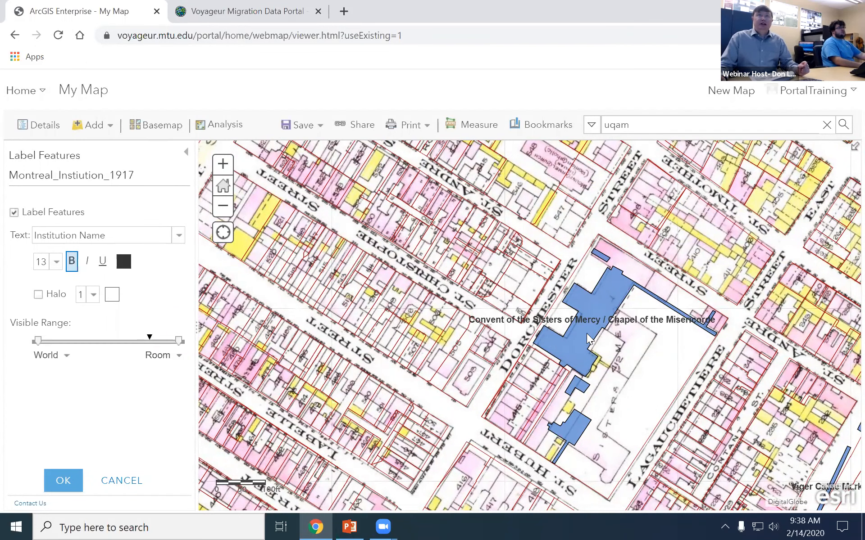
{"action": "left_click", "coordinate": [38, 295]}
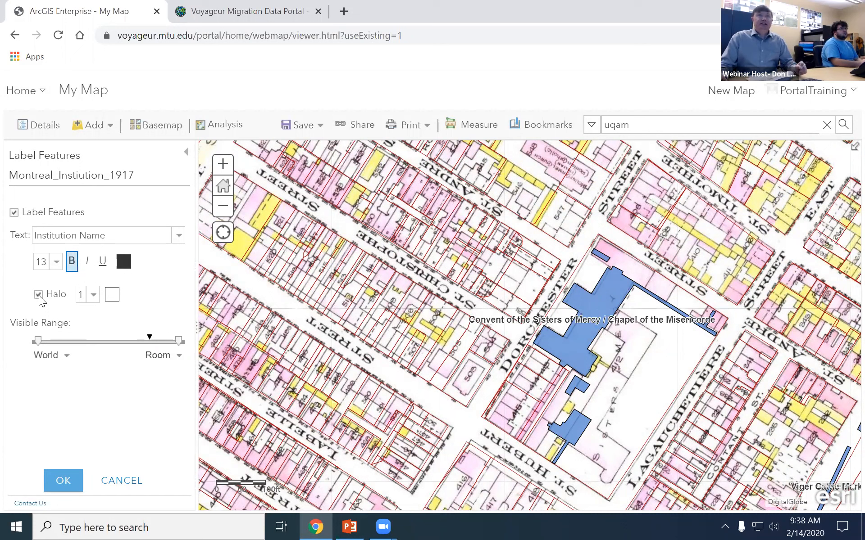
{"action": "left_click", "coordinate": [38, 296]}
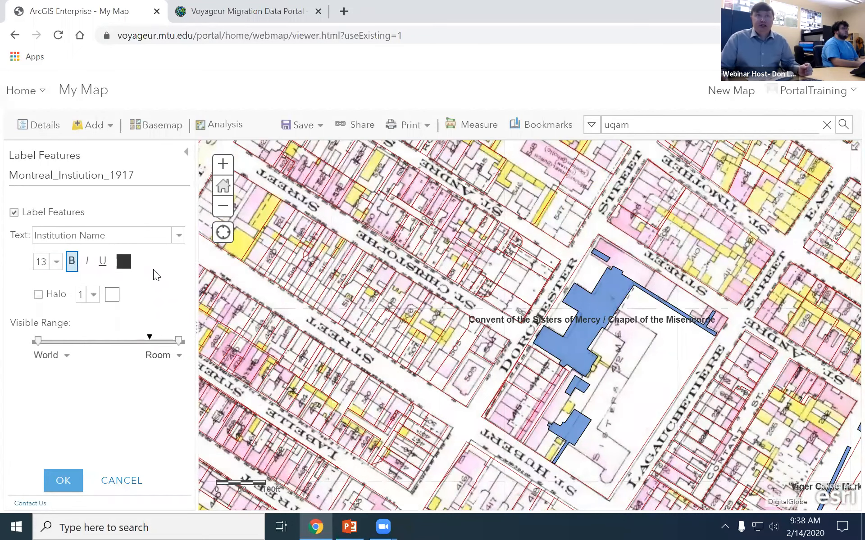
{"action": "left_click", "coordinate": [38, 295]}
{"action": "left_click", "coordinate": [74, 474]}
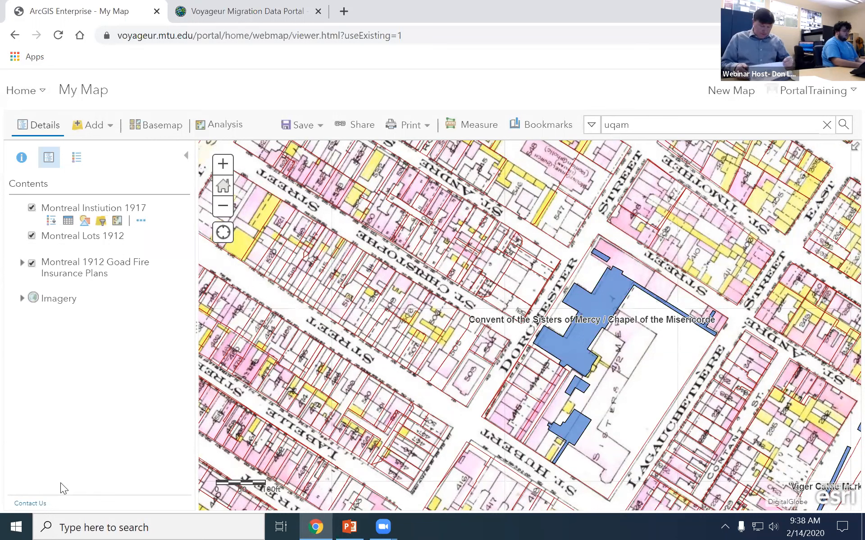
Recentre the map on the convent and bring up the Save As form, ready for a title.
{"action": "left_click_drag", "start_coordinate": [483, 411], "coordinate": [416, 436]}
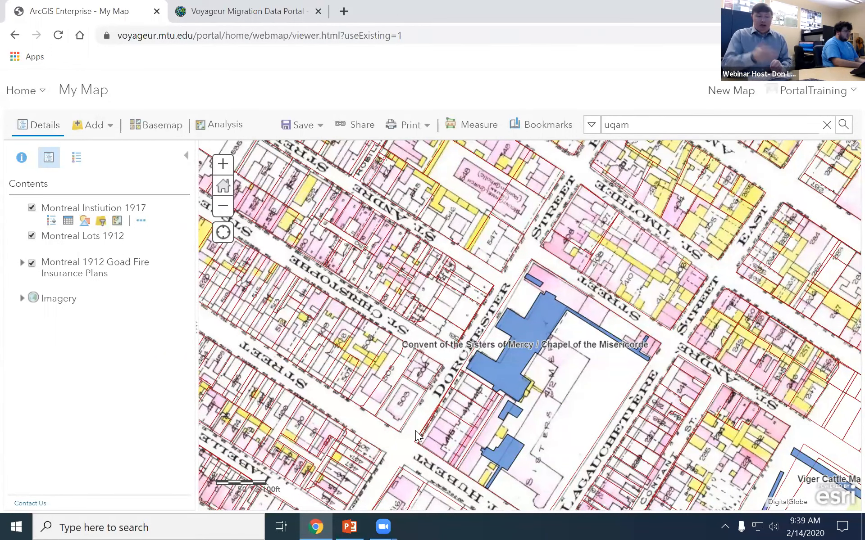
{"action": "left_click", "coordinate": [302, 126]}
{"action": "left_click", "coordinate": [304, 145]}
{"action": "left_click", "coordinate": [373, 267]}
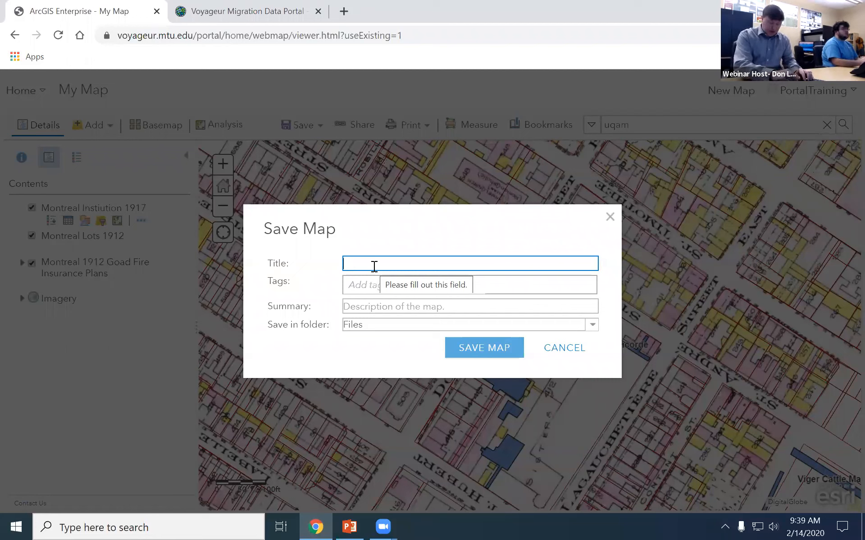
Enter title DemoLafreniere, tags Demo and 2020, and summary 'a map made during the webinar'.
{"action": "type", "text": "Demo"}
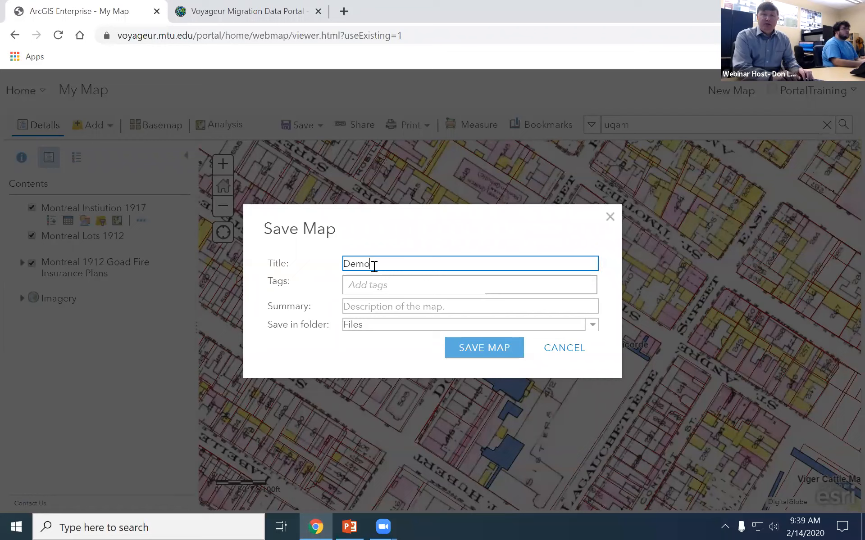
{"action": "type", "text": "Lafreniere"}
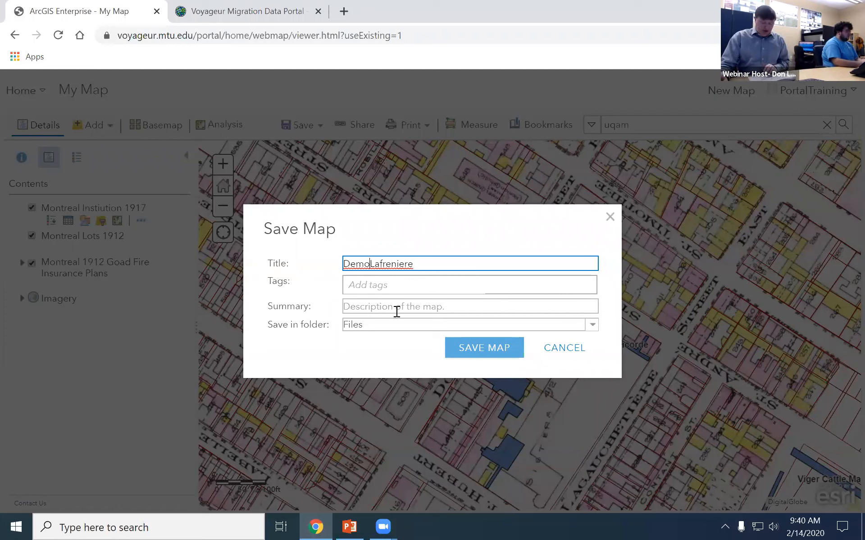
{"action": "left_click", "coordinate": [381, 285]}
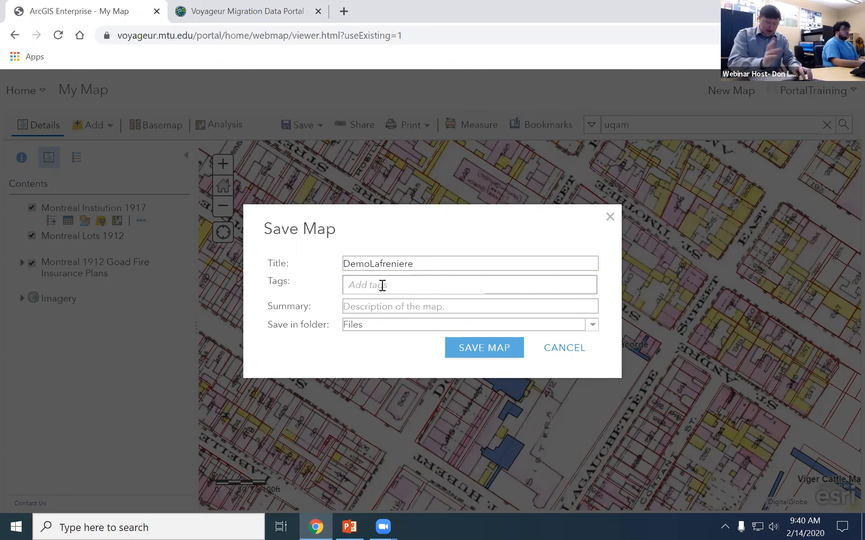
{"action": "type", "text": "D"}
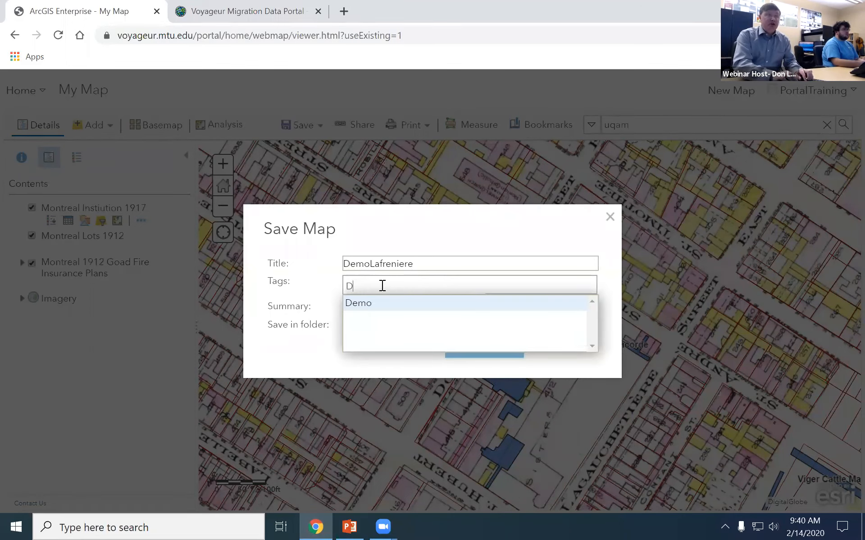
{"action": "type", "text": "emo"}
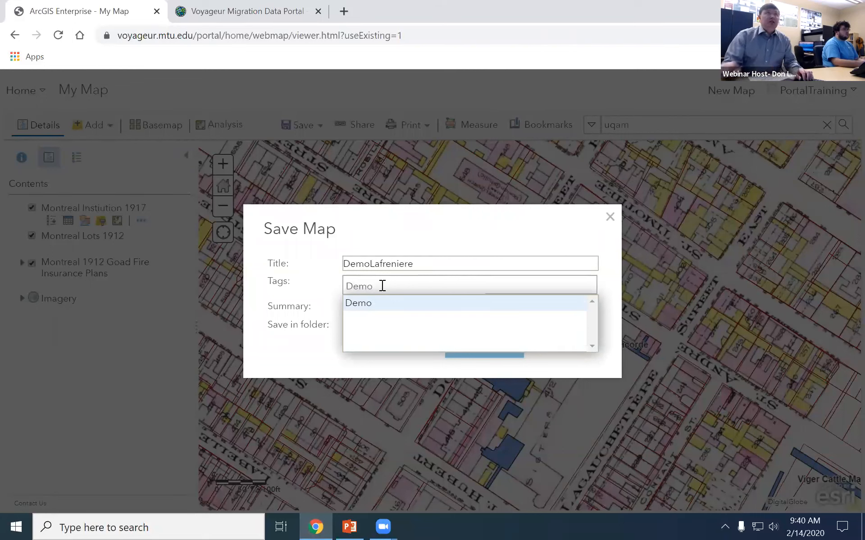
{"action": "left_click", "coordinate": [376, 301]}
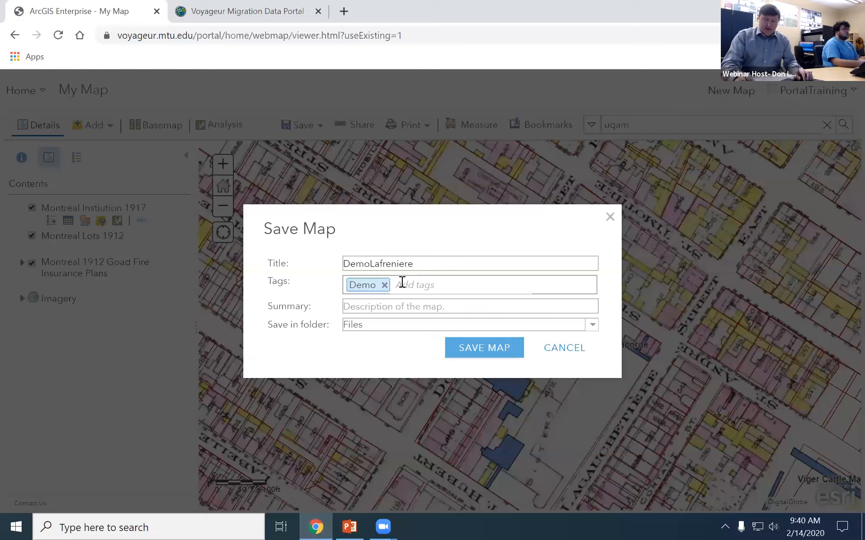
{"action": "type", "text": "2020"}
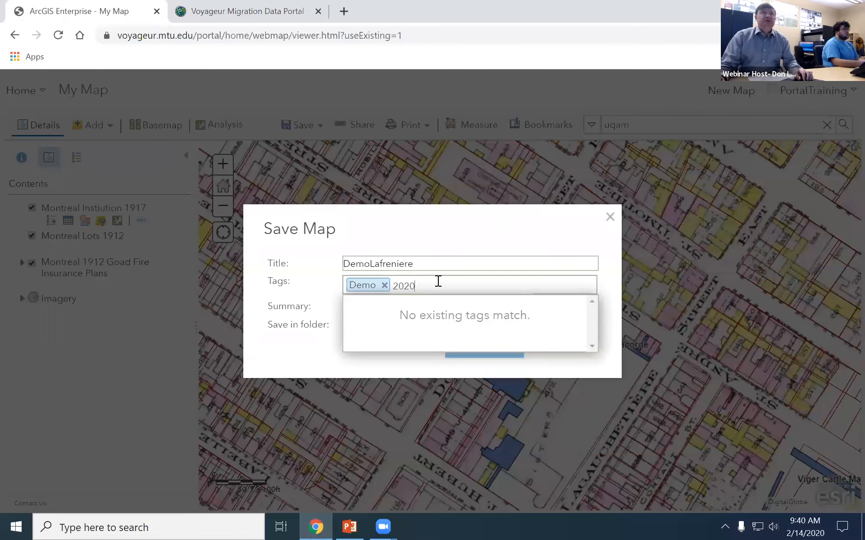
{"action": "left_click", "coordinate": [380, 374]}
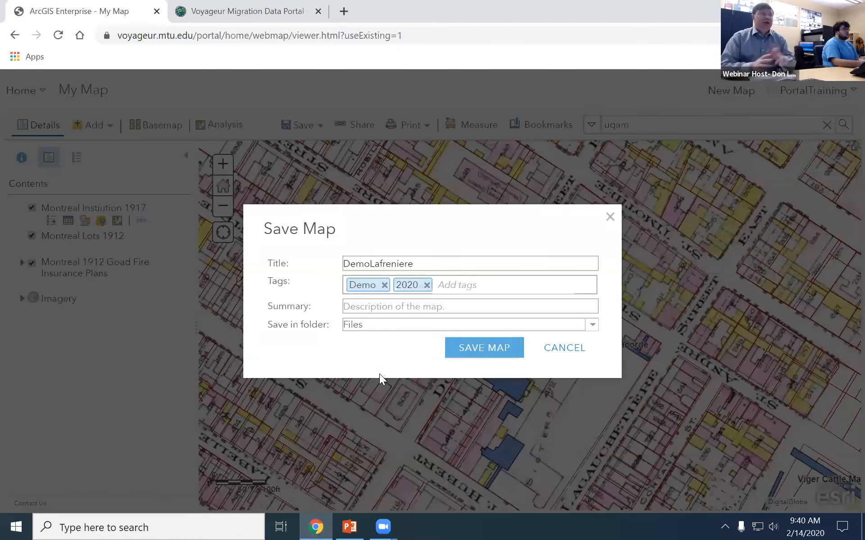
{"action": "left_click", "coordinate": [383, 307]}
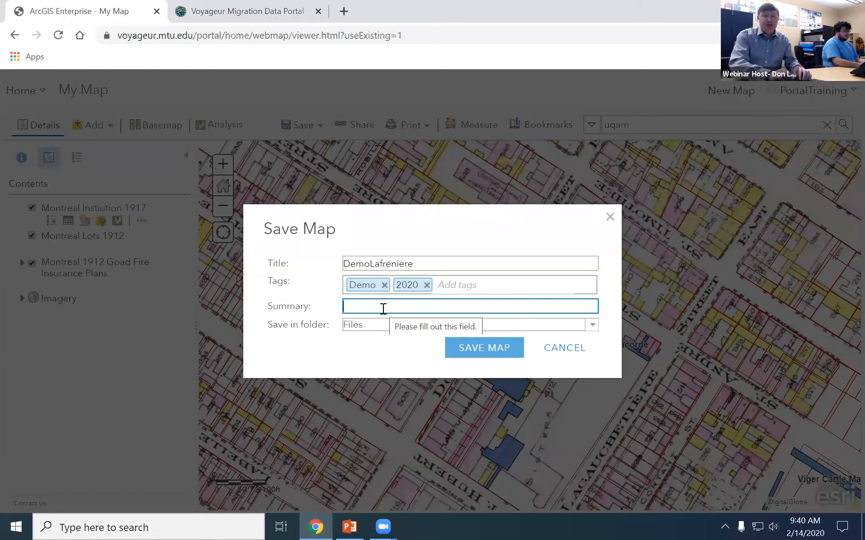
{"action": "type", "text": "a"}
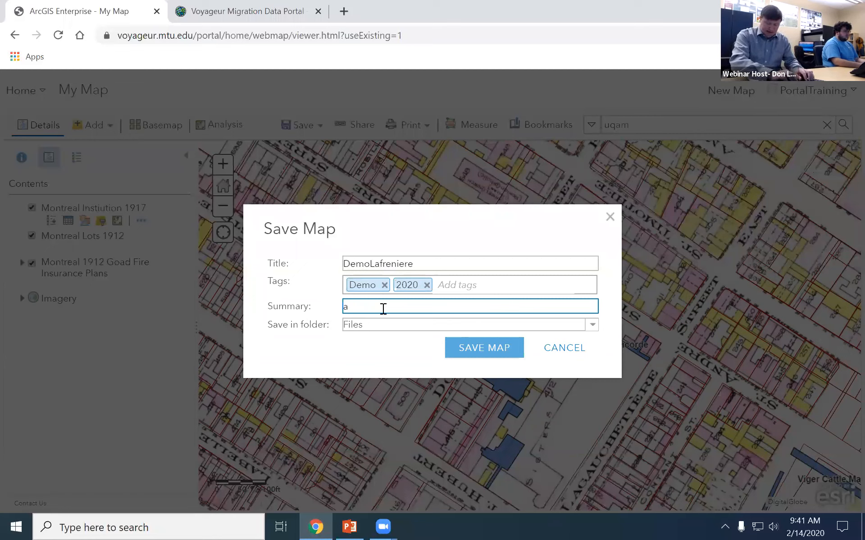
{"action": "type", "text": " map made d"}
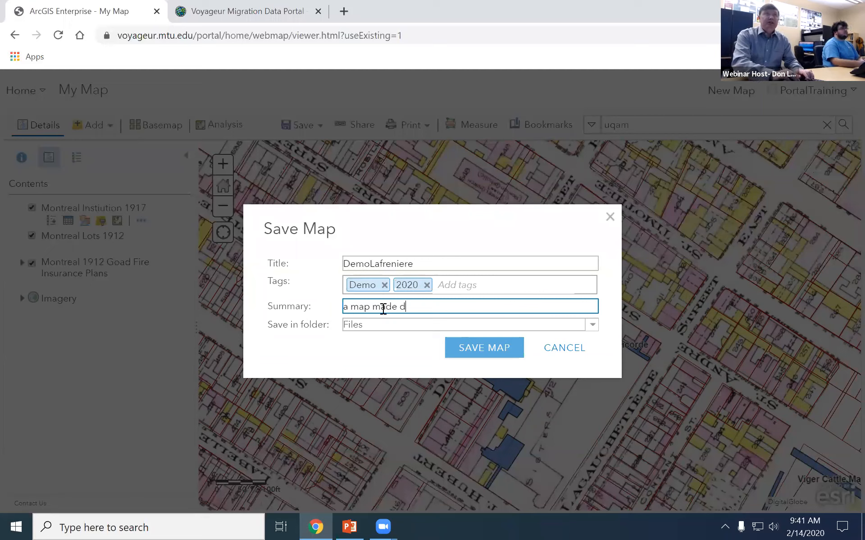
{"action": "type", "text": "uring the webinar"}
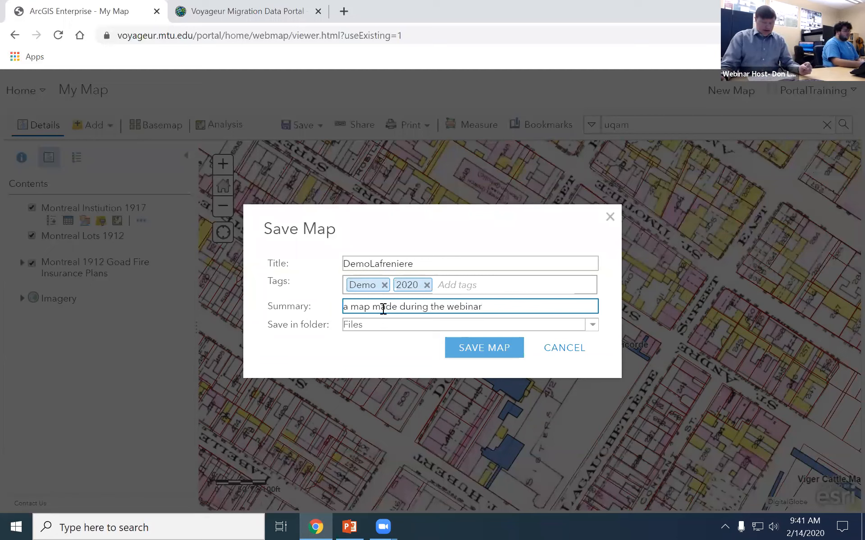
Keep PortalTraining as the save folder and save the map.
{"action": "left_click", "coordinate": [373, 323]}
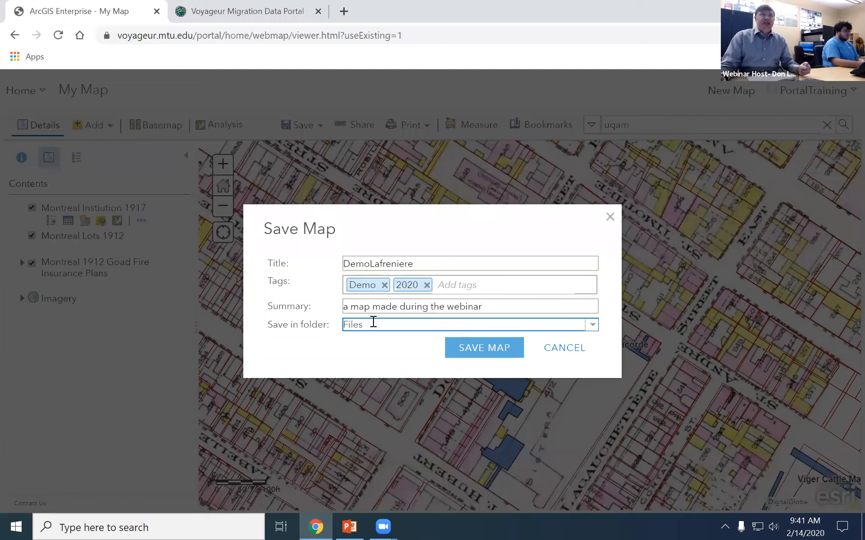
{"action": "left_click", "coordinate": [592, 325]}
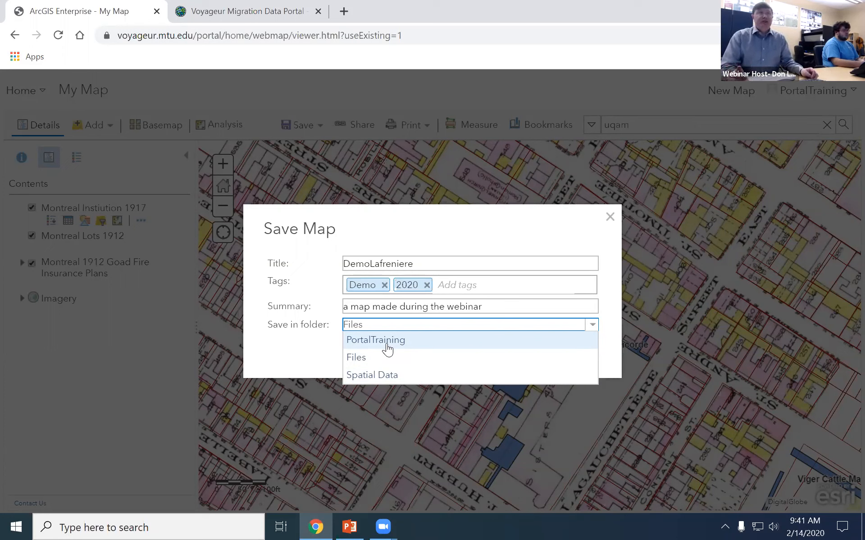
{"action": "left_click", "coordinate": [387, 347]}
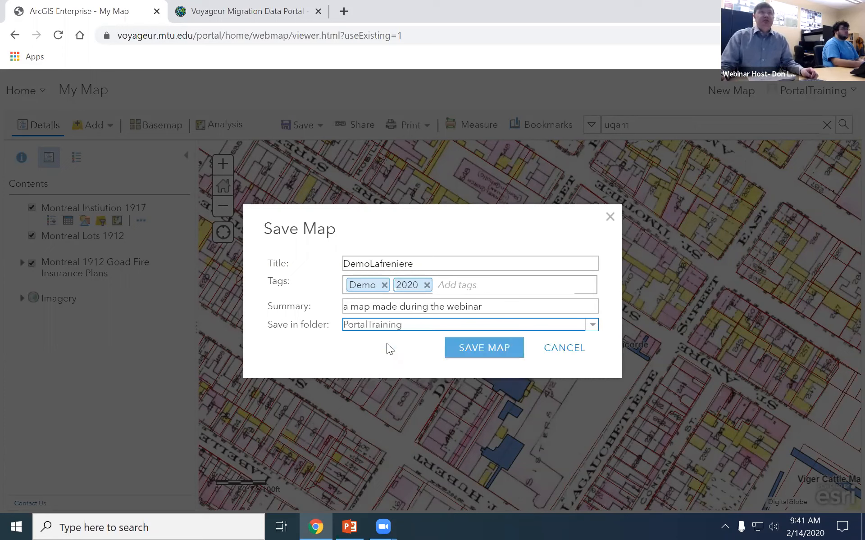
{"action": "left_click", "coordinate": [592, 325]}
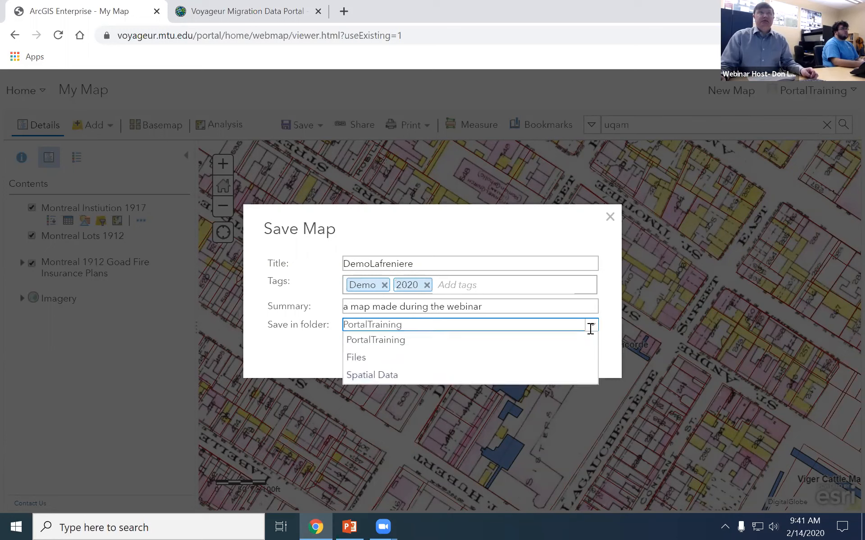
{"action": "left_click", "coordinate": [390, 342]}
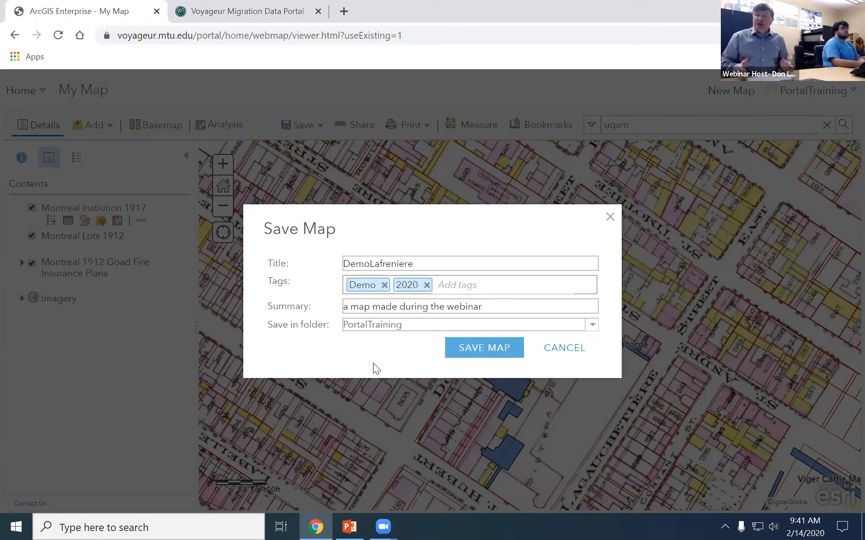
{"action": "left_click", "coordinate": [459, 353]}
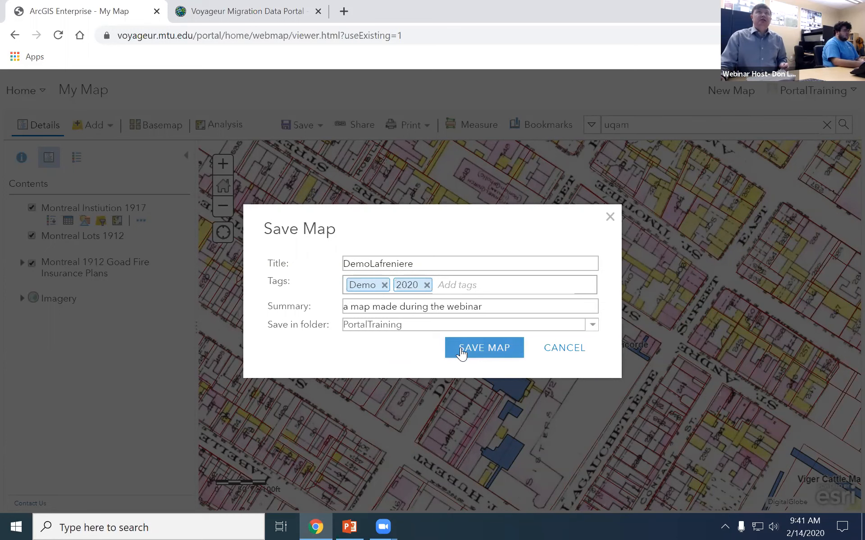
{"action": "left_click", "coordinate": [460, 348]}
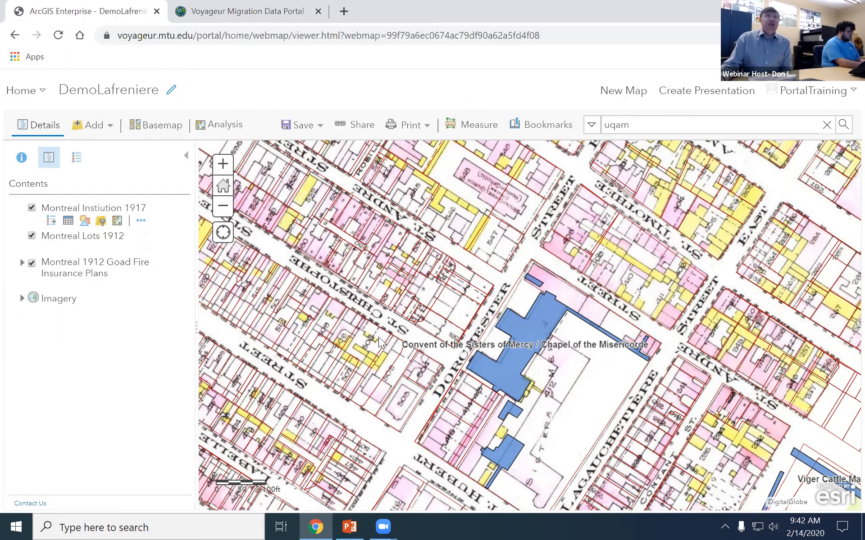
Bring up the Share dialog for DemoLafreniere and nudge it slightly right.
{"action": "left_click", "coordinate": [359, 128]}
{"action": "left_click_drag", "start_coordinate": [328, 101], "coordinate": [380, 102]}
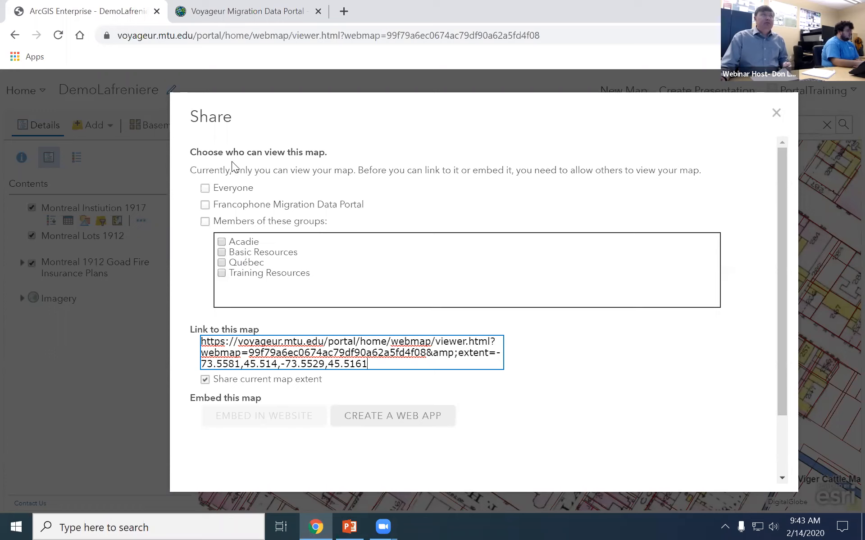
Share DemoLafreniere with Everyone, select its map link, and close the Share dialog.
{"action": "left_click", "coordinate": [204, 189]}
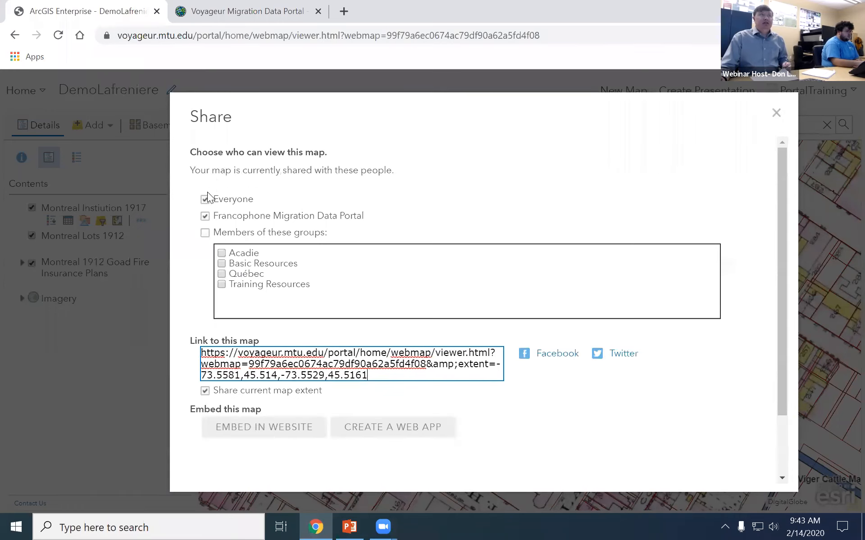
{"action": "left_click", "coordinate": [312, 364]}
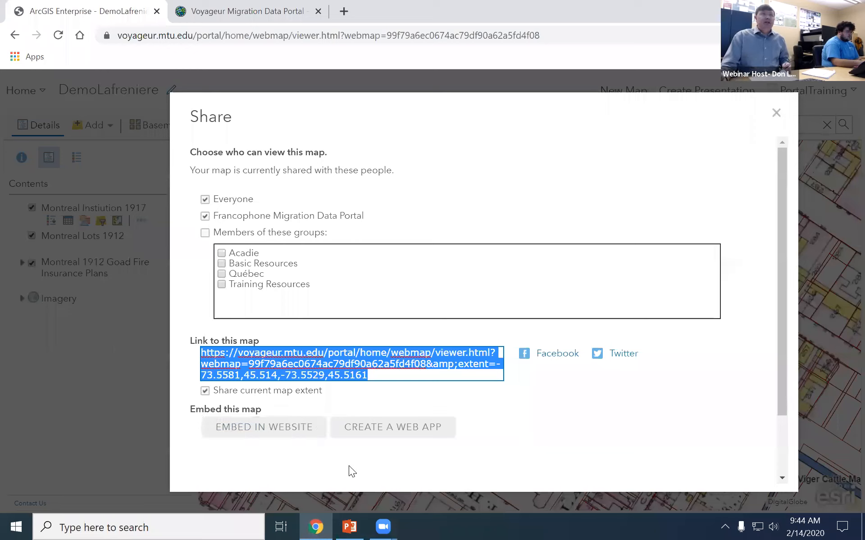
{"action": "left_click", "coordinate": [414, 435]}
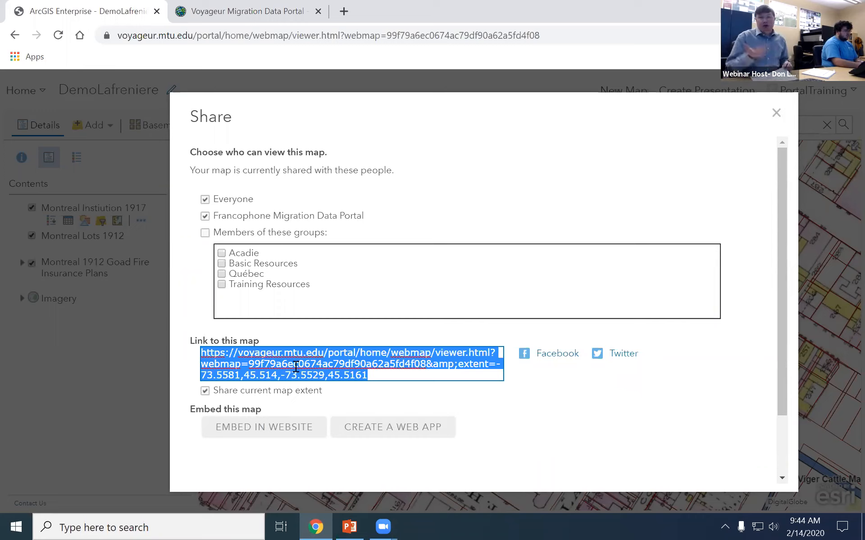
{"action": "left_click", "coordinate": [776, 113]}
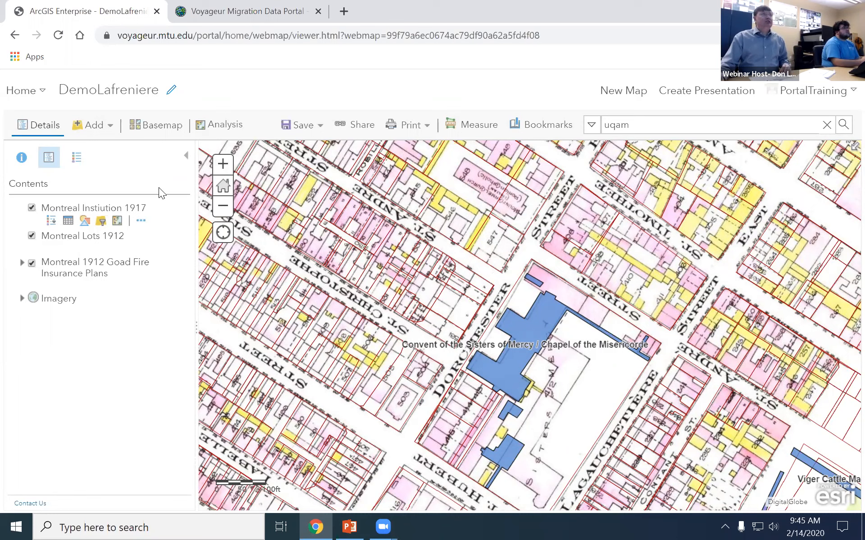
Go from the map viewer to the portal Home page via the Home dropdown.
{"action": "left_click", "coordinate": [25, 99]}
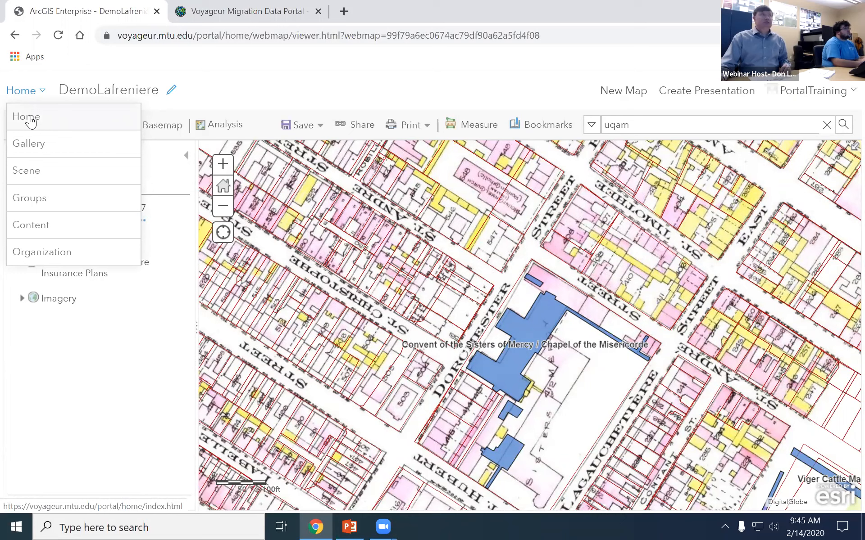
{"action": "left_click", "coordinate": [29, 118]}
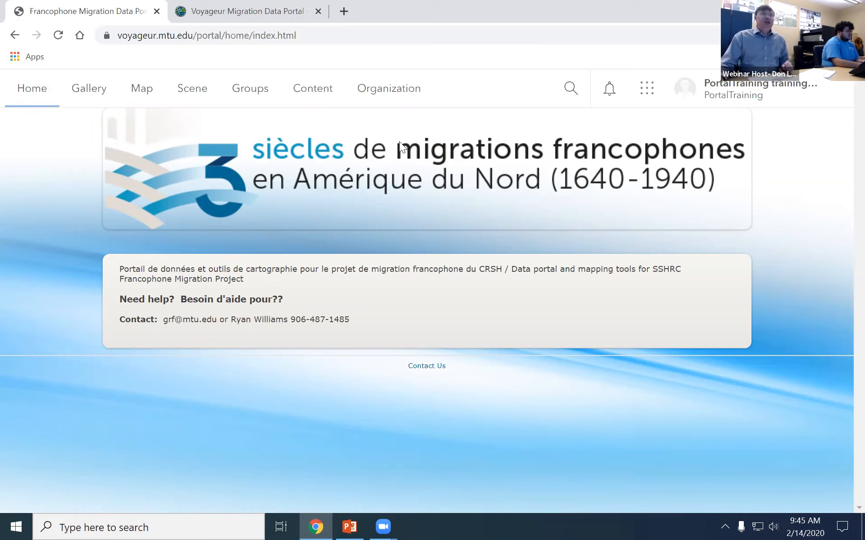
Show the All My Content folder on the Content page, 11 items with DemoLafreniere first.
{"action": "left_click", "coordinate": [324, 96]}
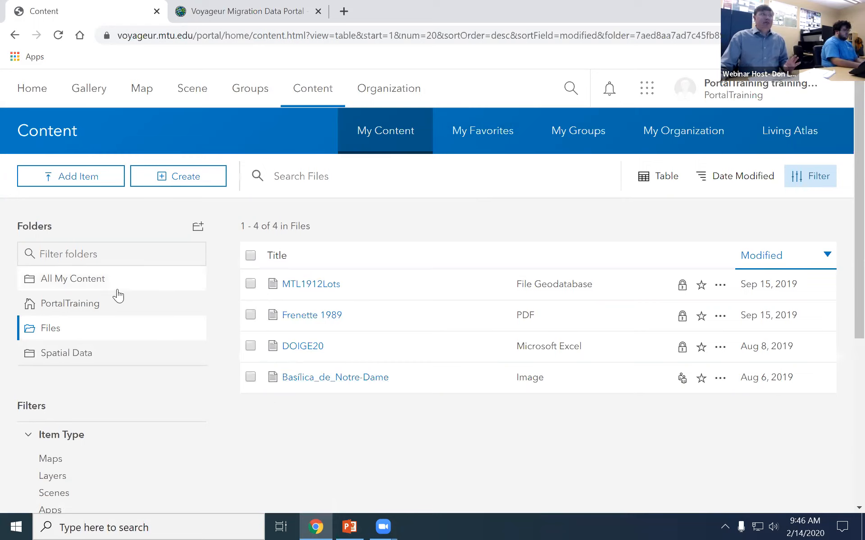
{"action": "left_click", "coordinate": [71, 284]}
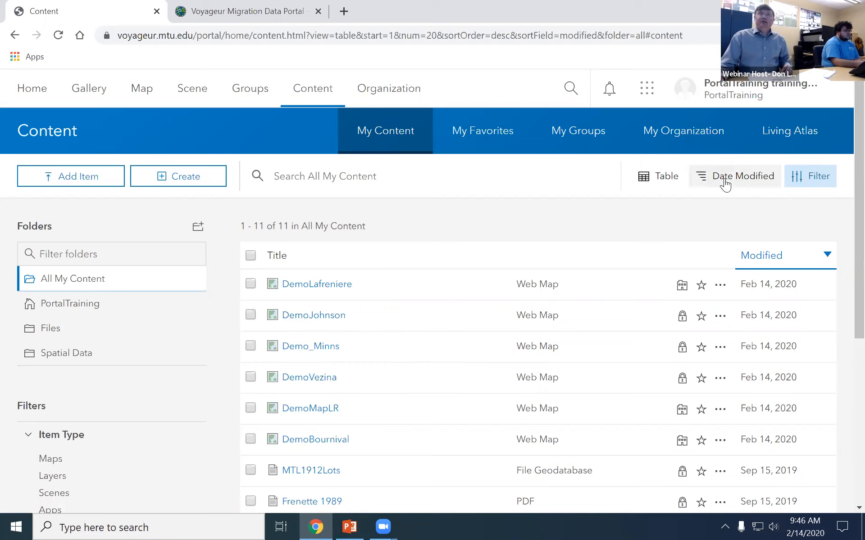
Switch My Content from Table to List view, briefly trying Grid before settling on List.
{"action": "left_click", "coordinate": [661, 177]}
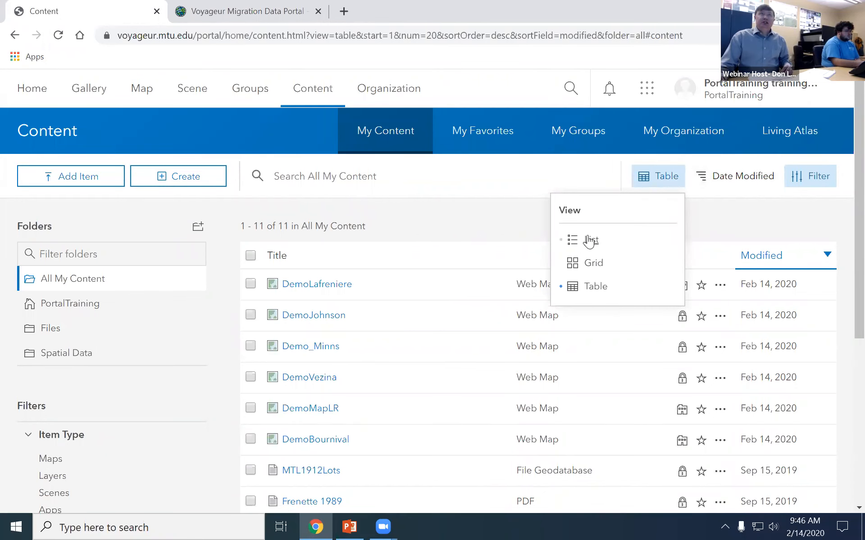
{"action": "left_click", "coordinate": [590, 240]}
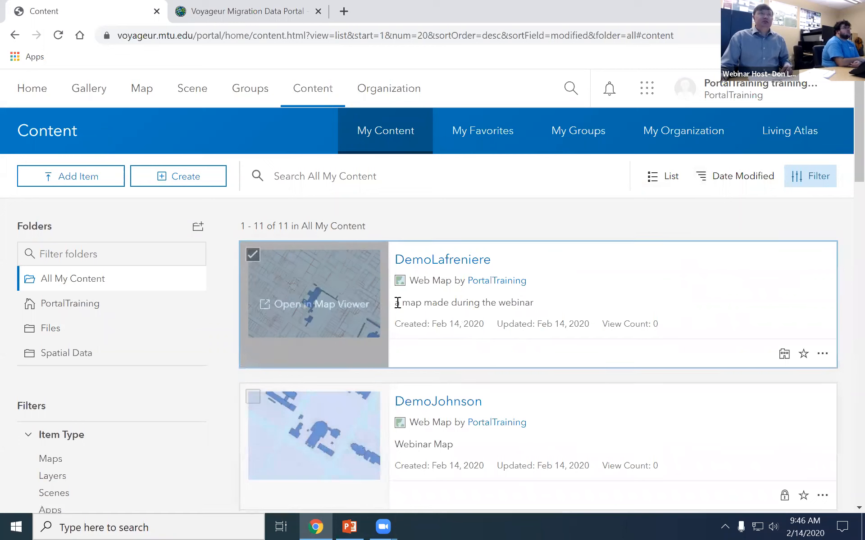
{"action": "left_click", "coordinate": [663, 176]}
{"action": "left_click", "coordinate": [594, 271]}
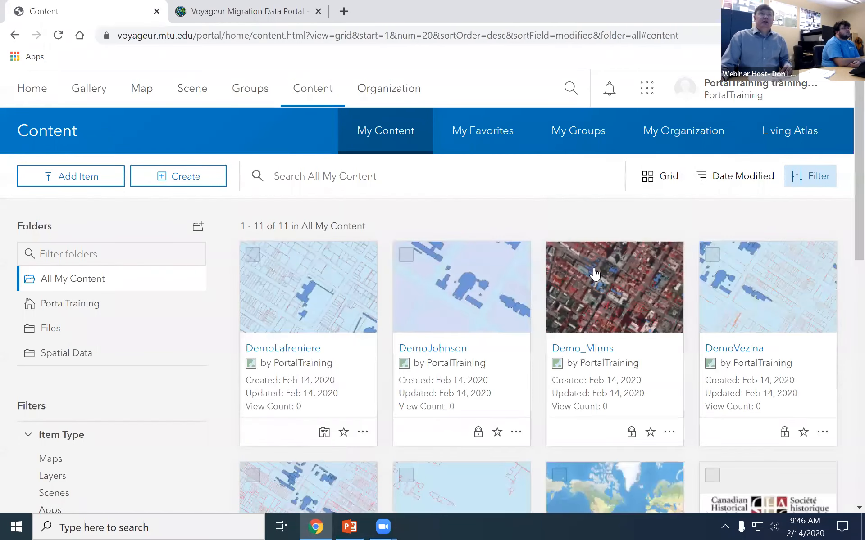
{"action": "left_click", "coordinate": [660, 176]}
{"action": "left_click", "coordinate": [594, 245]}
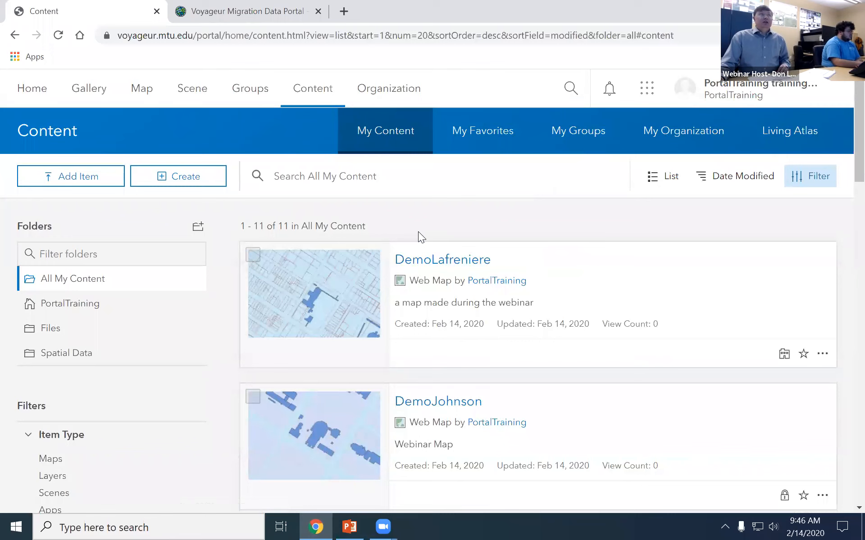
{"action": "scroll", "coordinate": [128, 453], "scroll_direction": "down", "scroll_amount": 1}
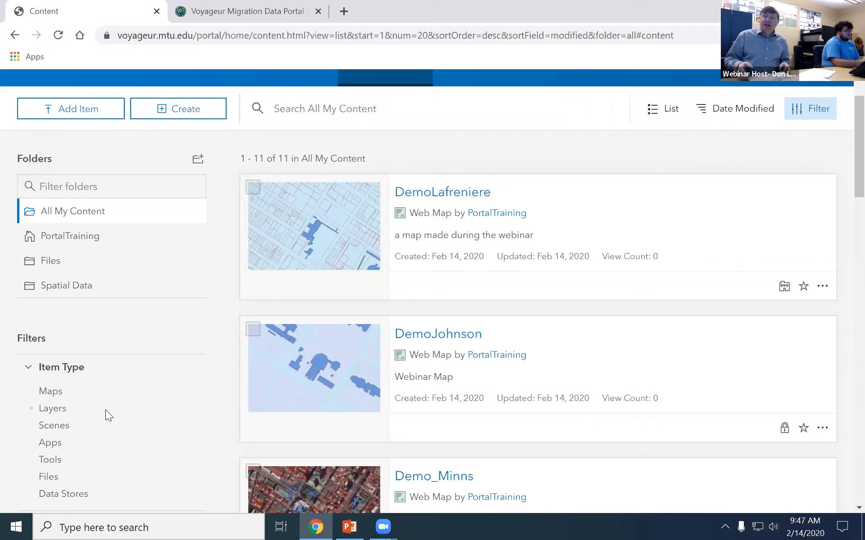
{"action": "left_click", "coordinate": [49, 395]}
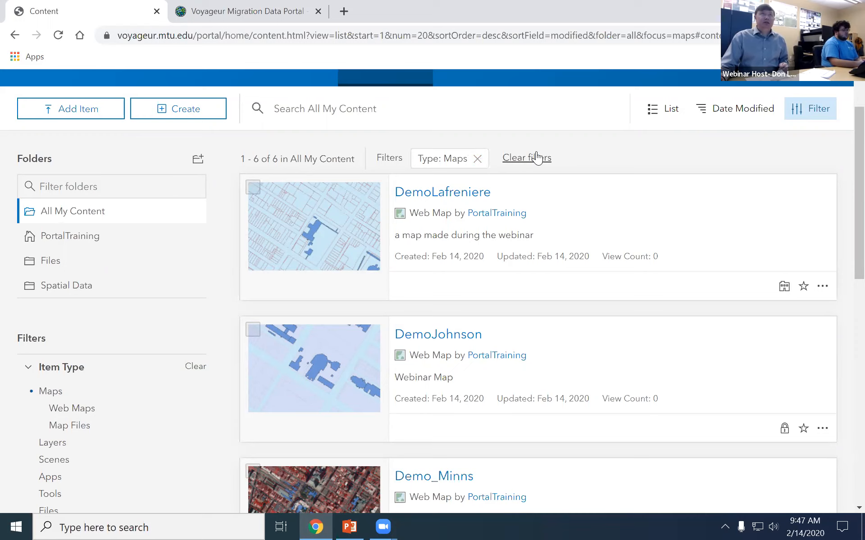
{"action": "left_click", "coordinate": [521, 159]}
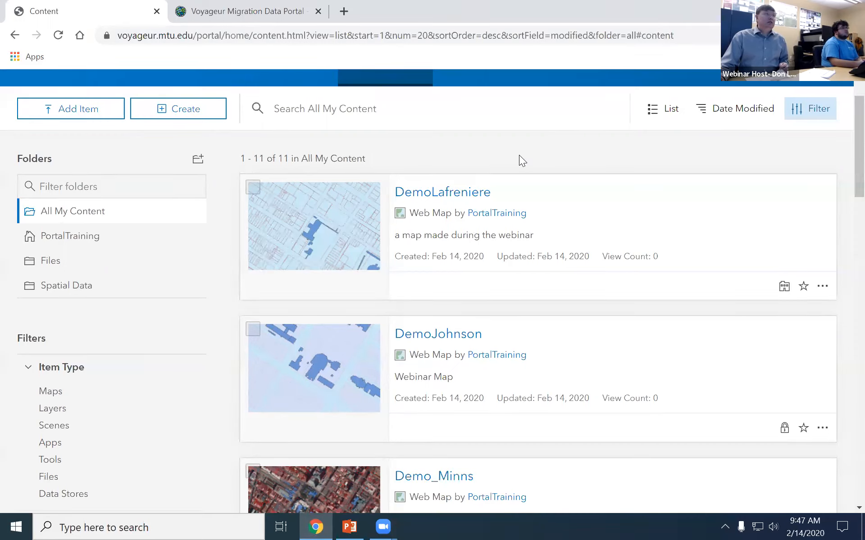
{"action": "left_click", "coordinate": [48, 478]}
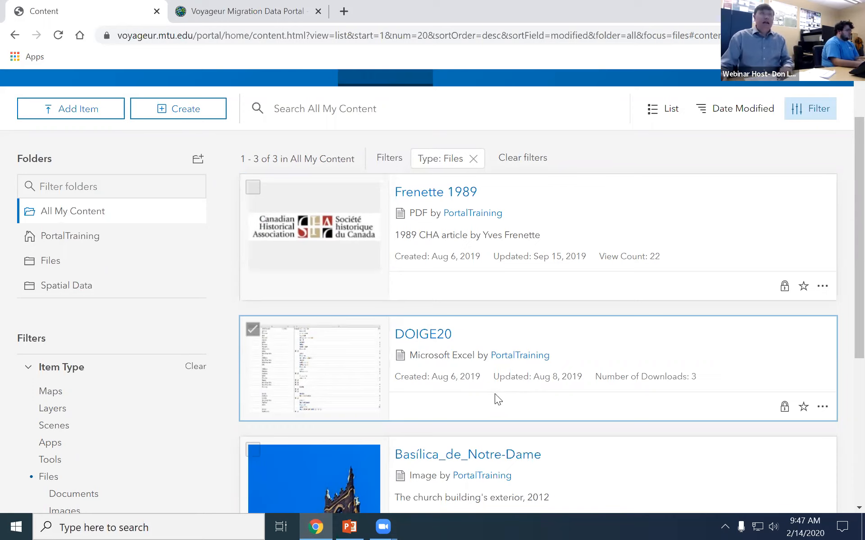
{"action": "left_click", "coordinate": [525, 159]}
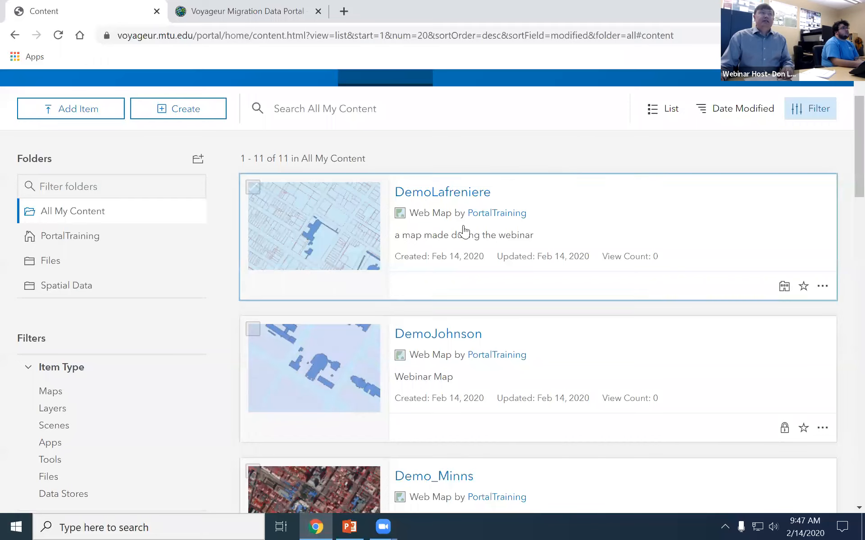
{"action": "scroll", "coordinate": [123, 383], "scroll_direction": "down", "scroll_amount": 5}
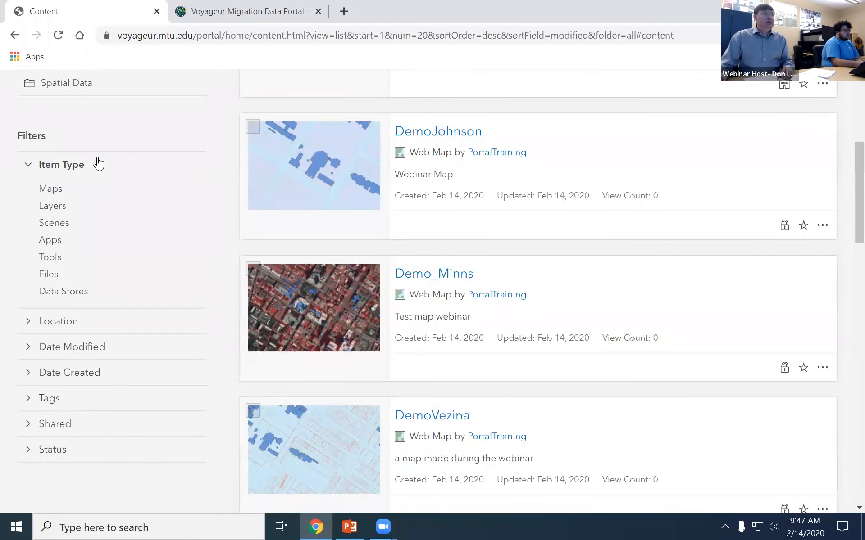
{"action": "left_click", "coordinate": [27, 403]}
{"action": "scroll", "coordinate": [45, 401], "scroll_direction": "down", "scroll_amount": 2}
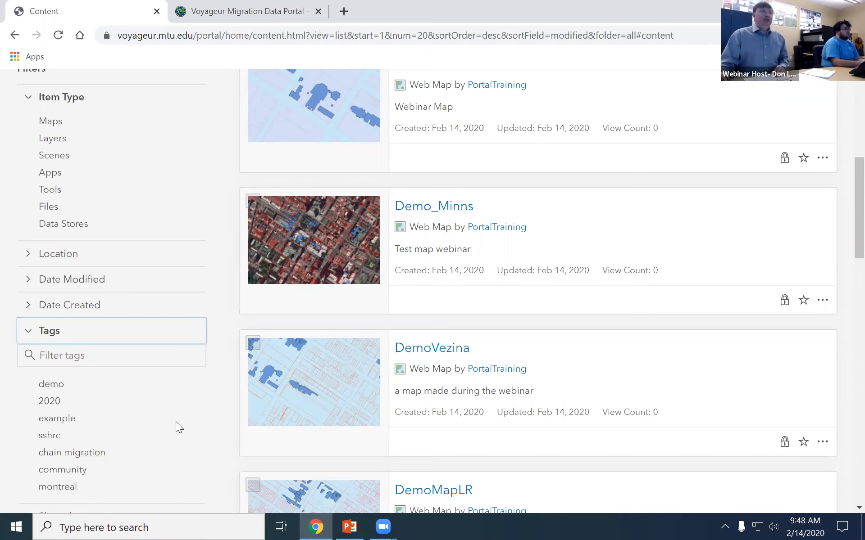
{"action": "scroll", "coordinate": [177, 422], "scroll_direction": "up", "scroll_amount": 1}
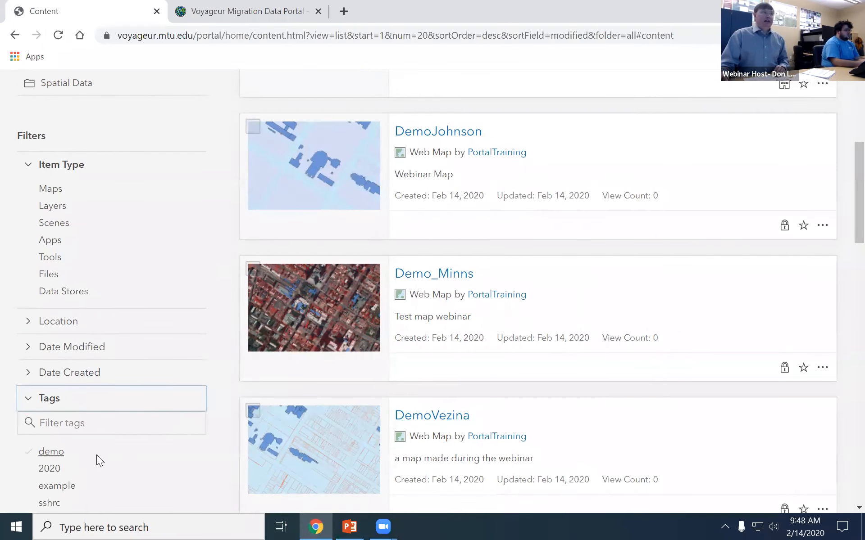
{"action": "scroll", "coordinate": [230, 438], "scroll_direction": "up", "scroll_amount": 4}
{"action": "scroll", "coordinate": [229, 438], "scroll_direction": "up", "scroll_amount": 1}
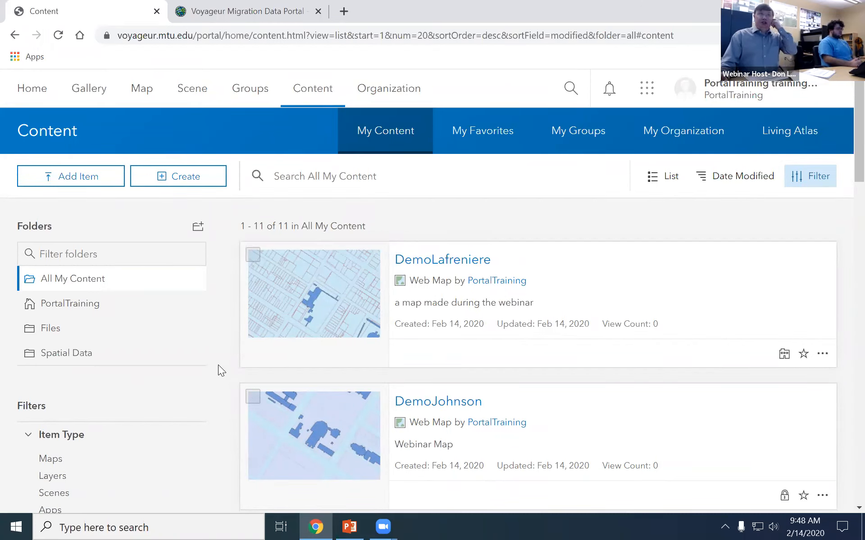
Search All My Content for 'Frenette'.
{"action": "left_click", "coordinate": [309, 175]}
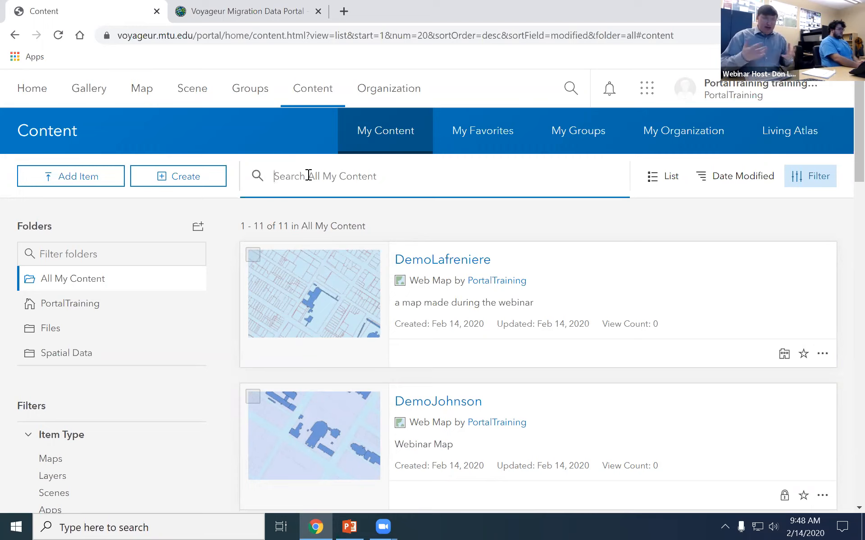
{"action": "type", "text": "Frene"}
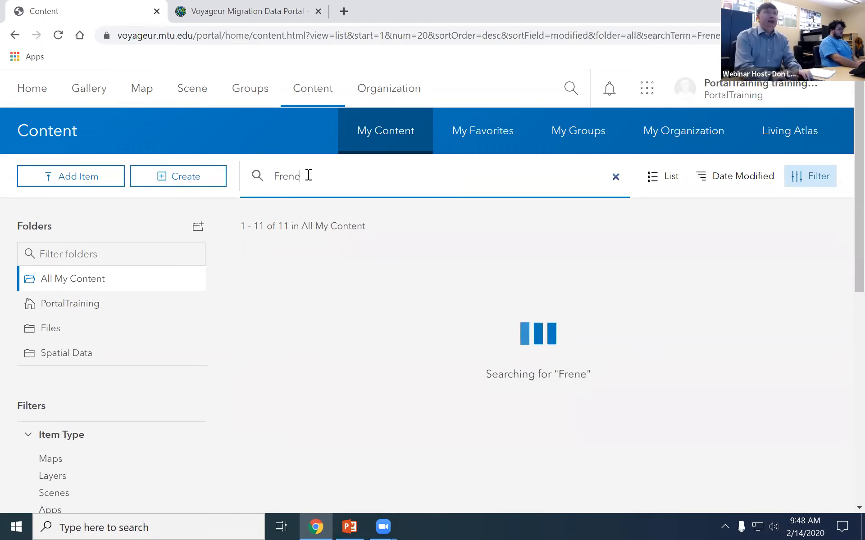
{"action": "type", "text": "tte"}
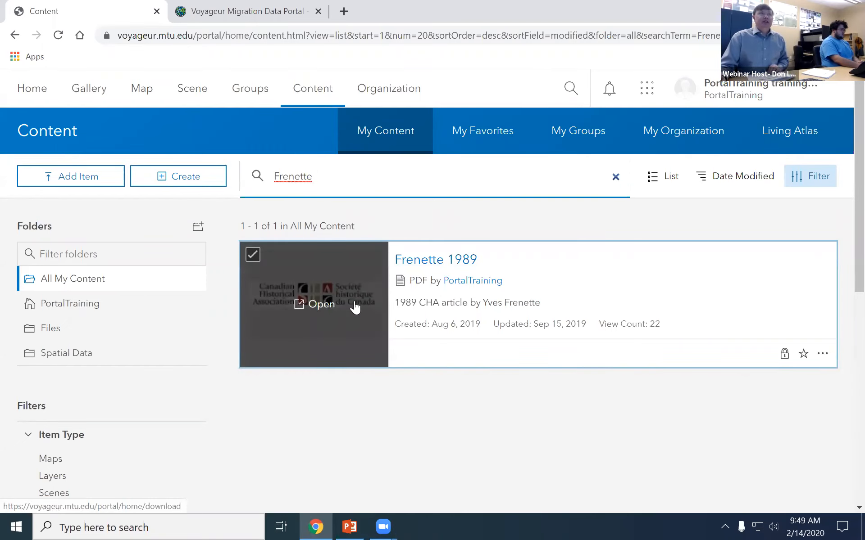
Open the Frenette 1989 item's details page and read through its description.
{"action": "left_click", "coordinate": [440, 263]}
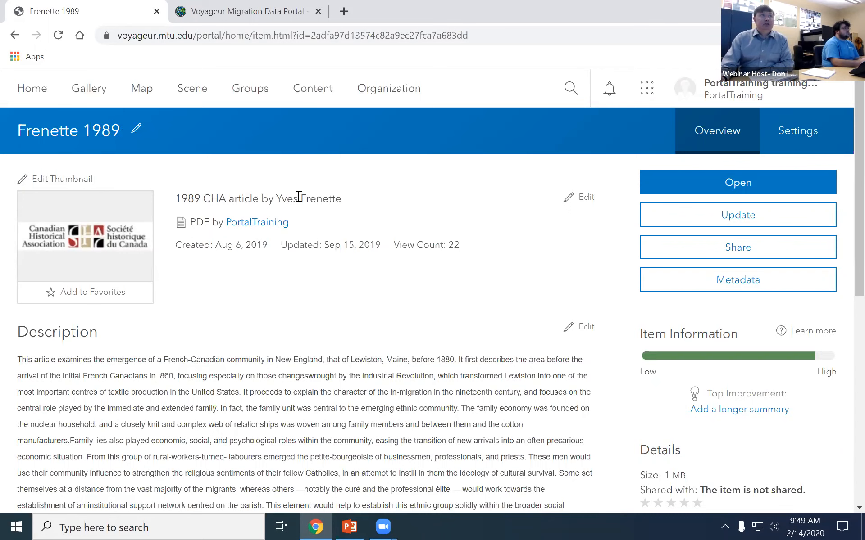
{"action": "scroll", "coordinate": [315, 383], "scroll_direction": "down", "scroll_amount": 1}
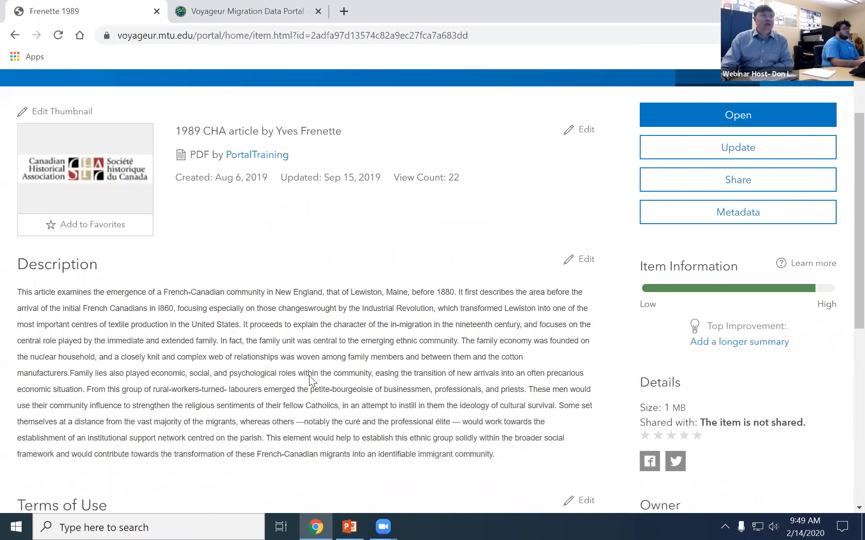
{"action": "left_click_drag", "start_coordinate": [144, 402], "coordinate": [94, 341]}
{"action": "left_click", "coordinate": [164, 305]}
Scroll down to the Comments section and place the cursor in the Leave a comment box.
{"action": "scroll", "coordinate": [295, 382], "scroll_direction": "down", "scroll_amount": 2}
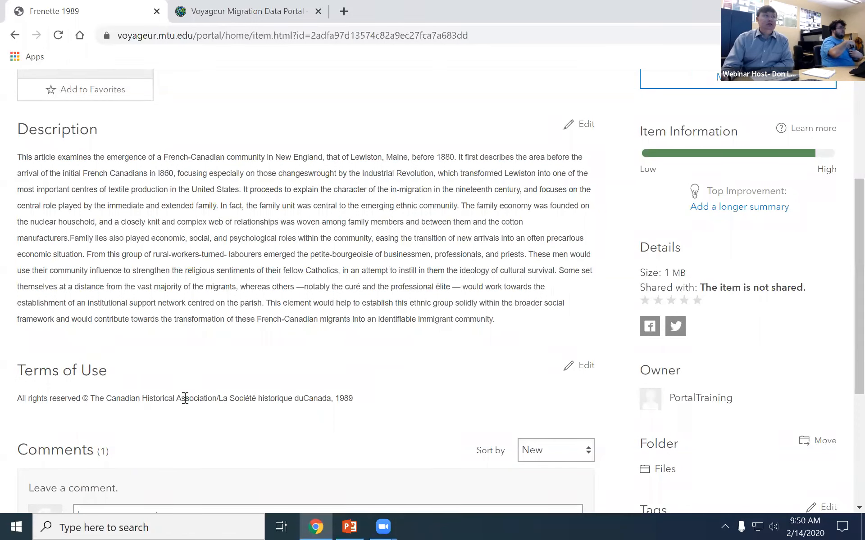
{"action": "scroll", "coordinate": [262, 404], "scroll_direction": "down", "scroll_amount": 3}
{"action": "left_click", "coordinate": [86, 375]}
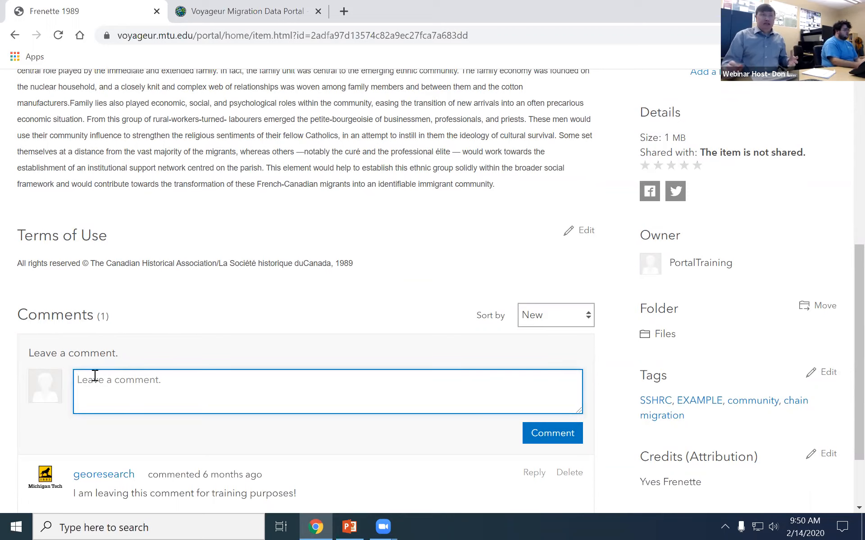
Post the comment 'This is a comment left during the 1st webinar' on the Frenette 1989 item.
{"action": "scroll", "coordinate": [95, 376], "scroll_direction": "down", "scroll_amount": 1}
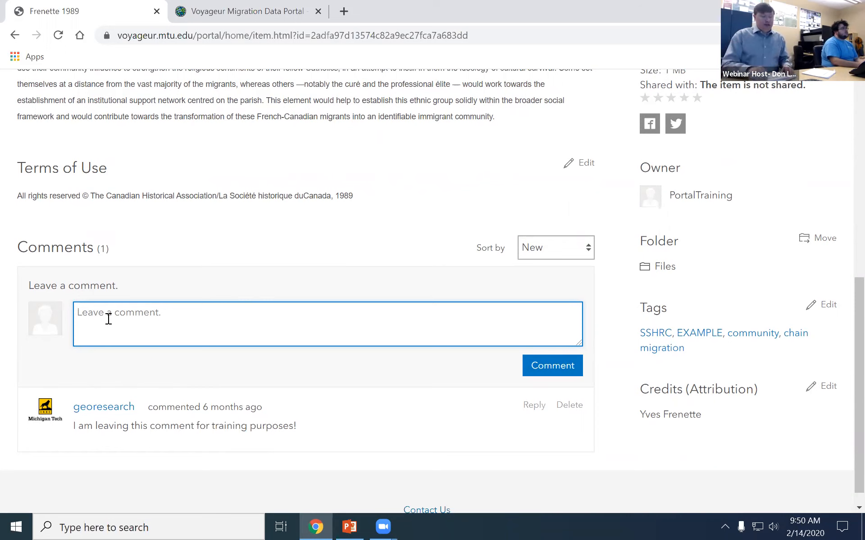
{"action": "type", "text": "This is"}
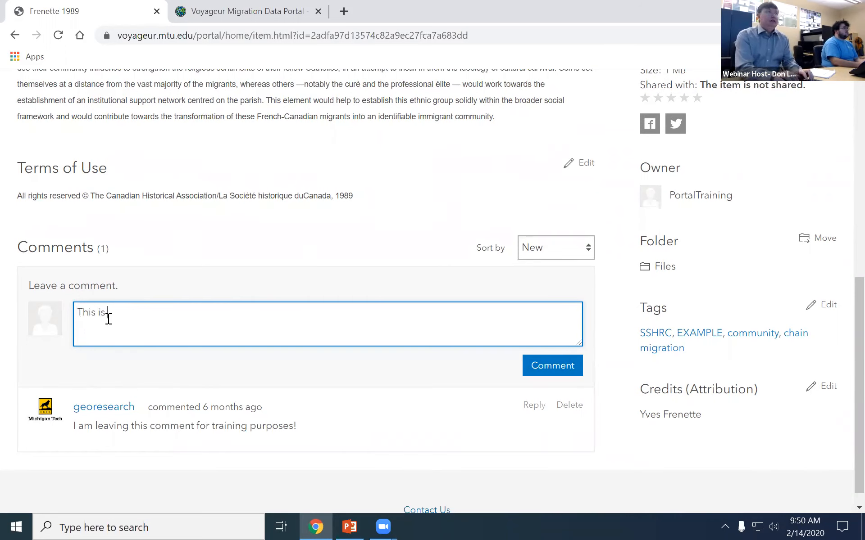
{"action": "type", "text": " a comment left"}
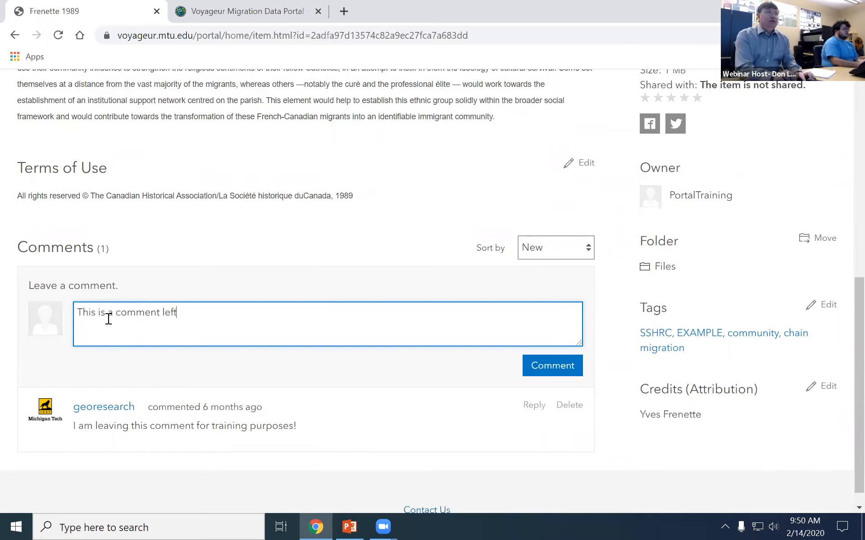
{"action": "type", "text": "during the 1st webinar"}
{"action": "left_click", "coordinate": [545, 365]}
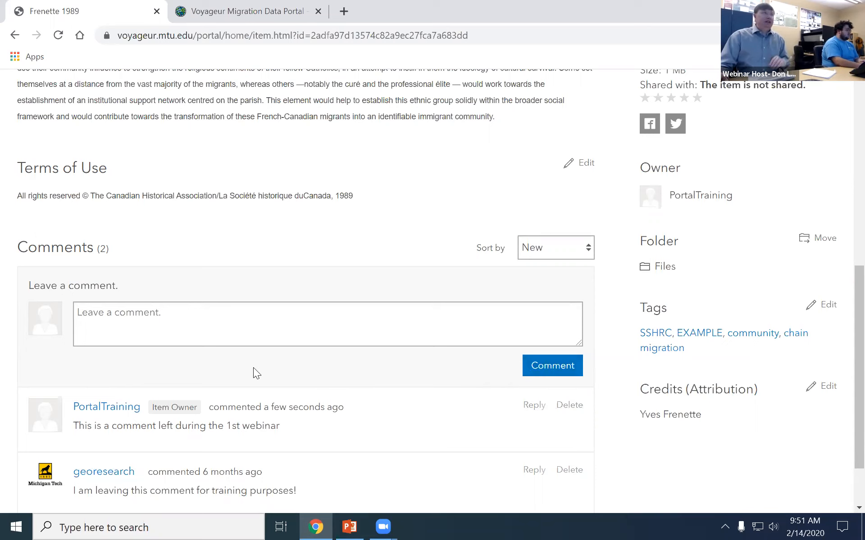
{"action": "scroll", "coordinate": [253, 372], "scroll_direction": "up", "scroll_amount": 9}
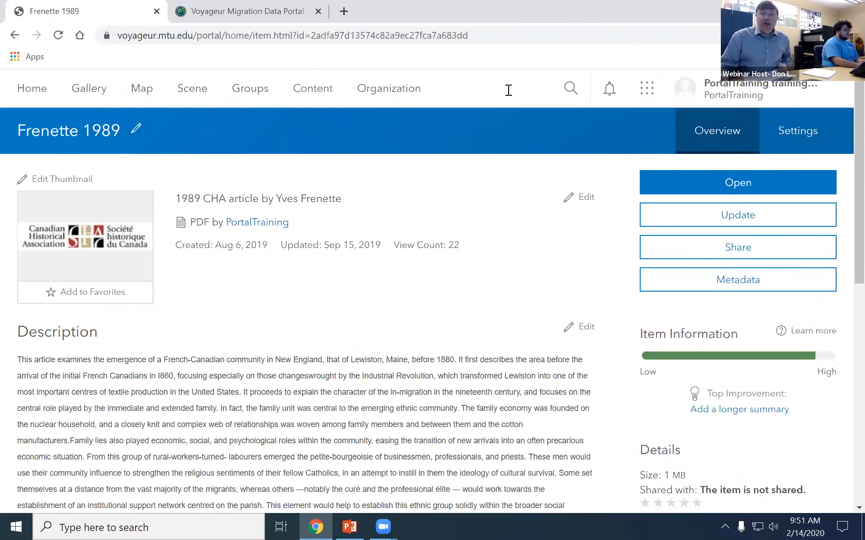
{"action": "left_click", "coordinate": [692, 252]}
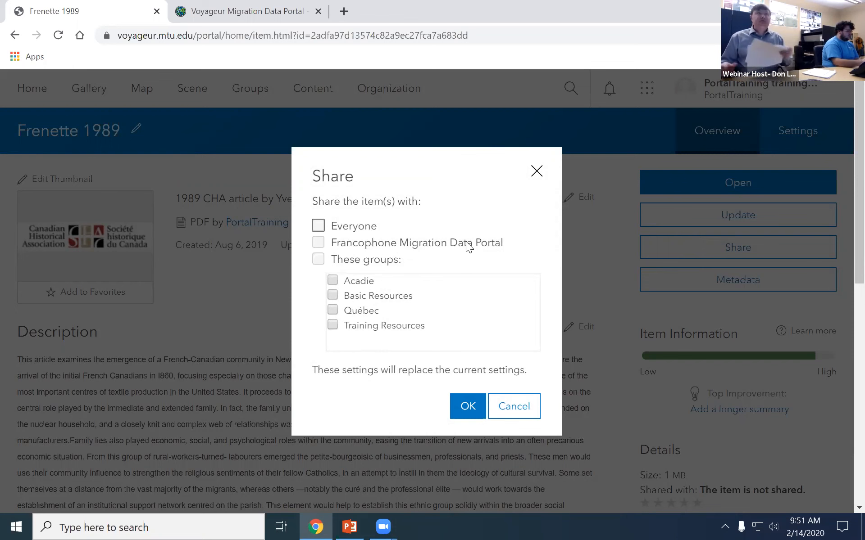
{"action": "left_click", "coordinate": [512, 405]}
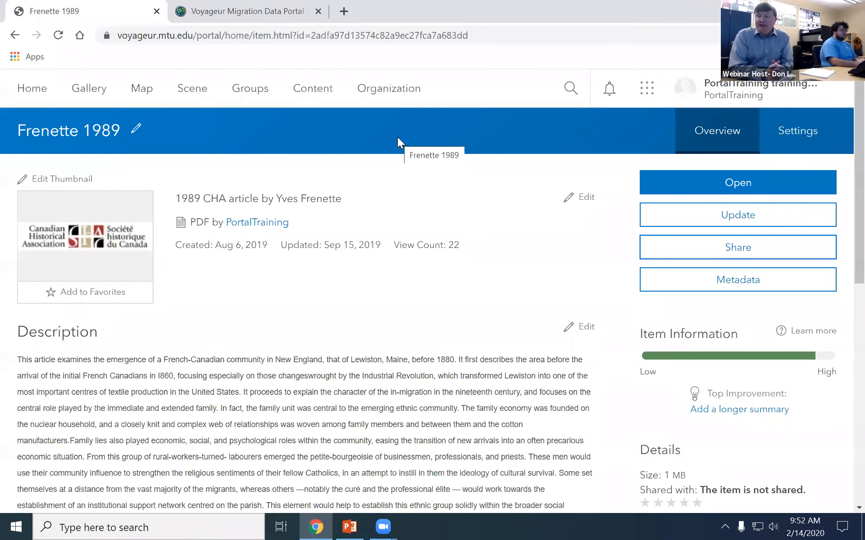
Go to the My Groups page and scroll through the 10 listed groups.
{"action": "left_click", "coordinate": [259, 98]}
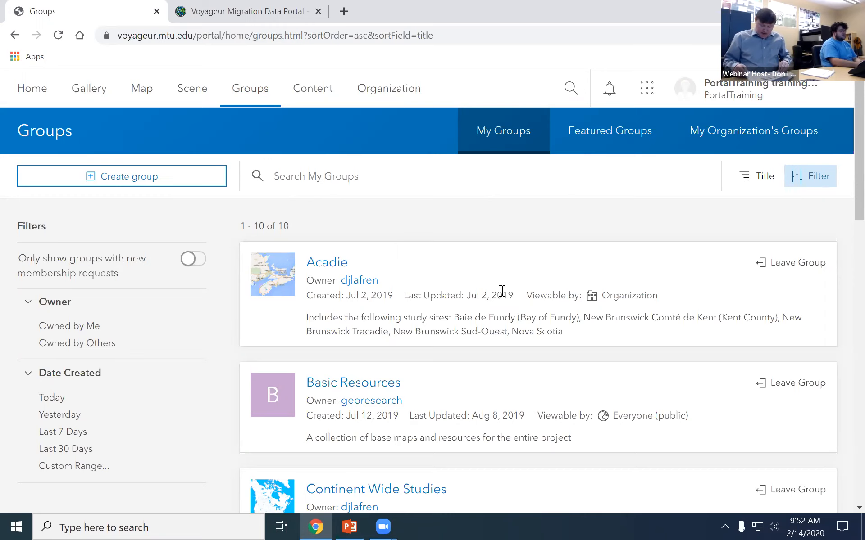
{"action": "scroll", "coordinate": [500, 291], "scroll_direction": "down", "scroll_amount": 6}
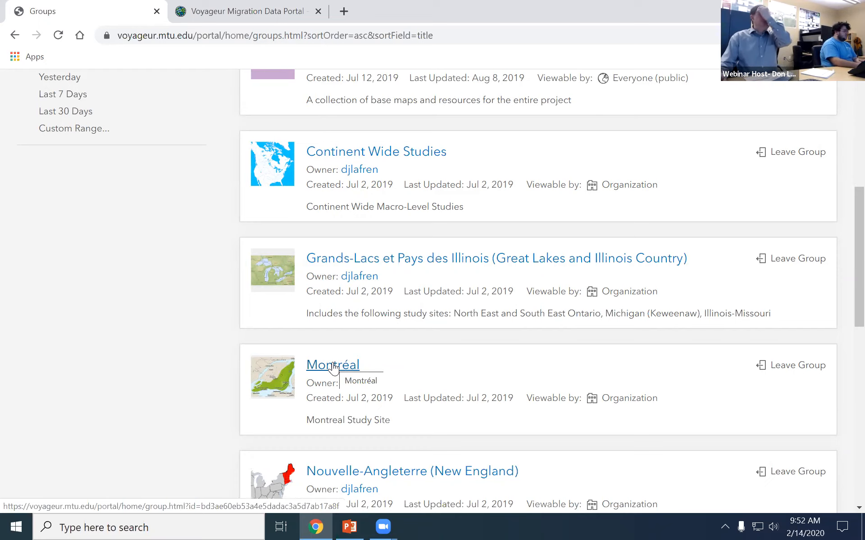
Open the Montréal group's Overview page and look over its Participants section.
{"action": "left_click", "coordinate": [333, 367]}
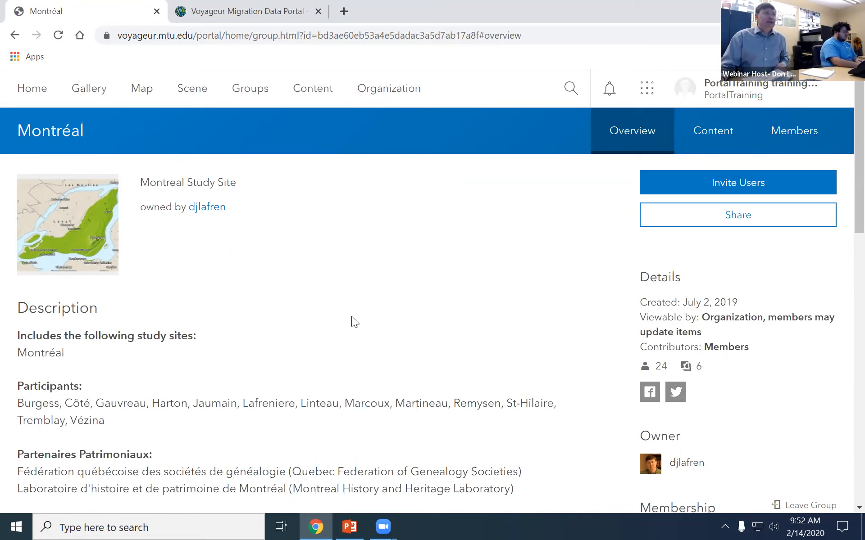
{"action": "left_click_drag", "start_coordinate": [108, 418], "coordinate": [19, 405]}
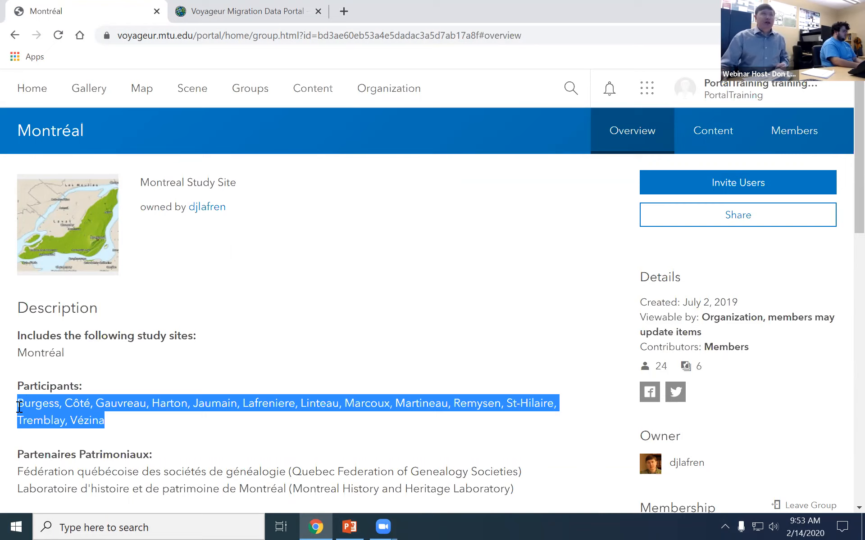
{"action": "left_click", "coordinate": [117, 411]}
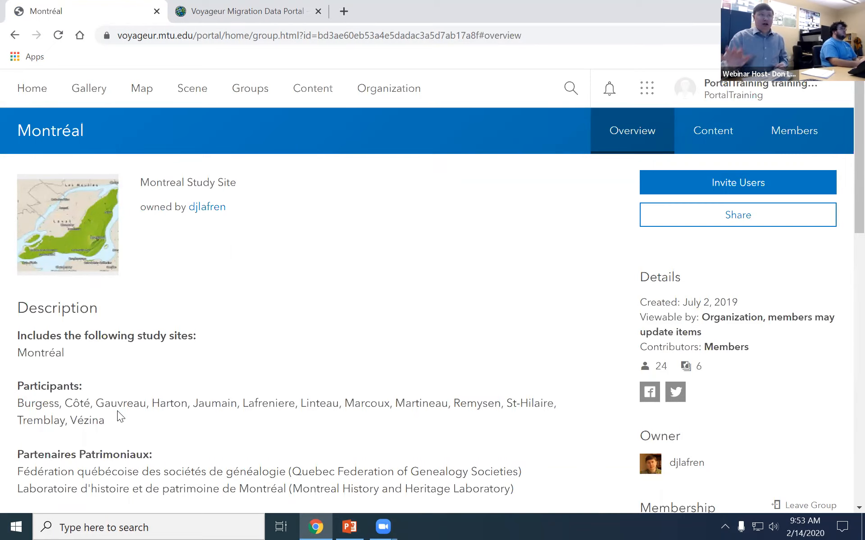
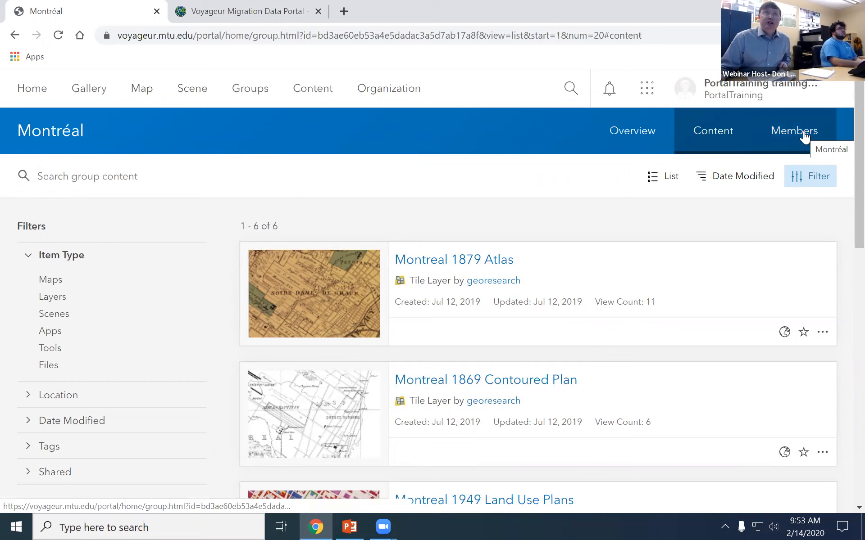
Scroll through the Montréal group's 24 members, then bring up the PowerPoint deck at slide 18.
{"action": "left_click", "coordinate": [804, 135]}
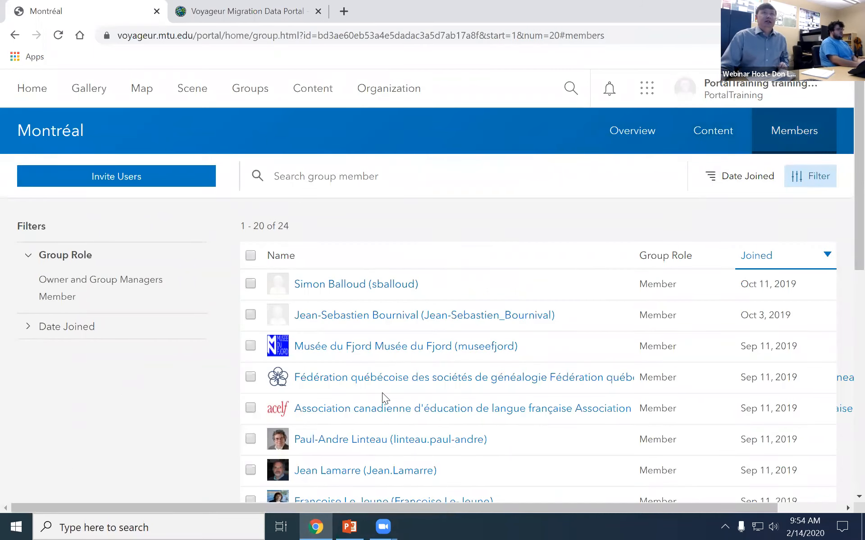
{"action": "scroll", "coordinate": [382, 399], "scroll_direction": "down", "scroll_amount": 1}
{"action": "scroll", "coordinate": [311, 292], "scroll_direction": "down", "scroll_amount": 1}
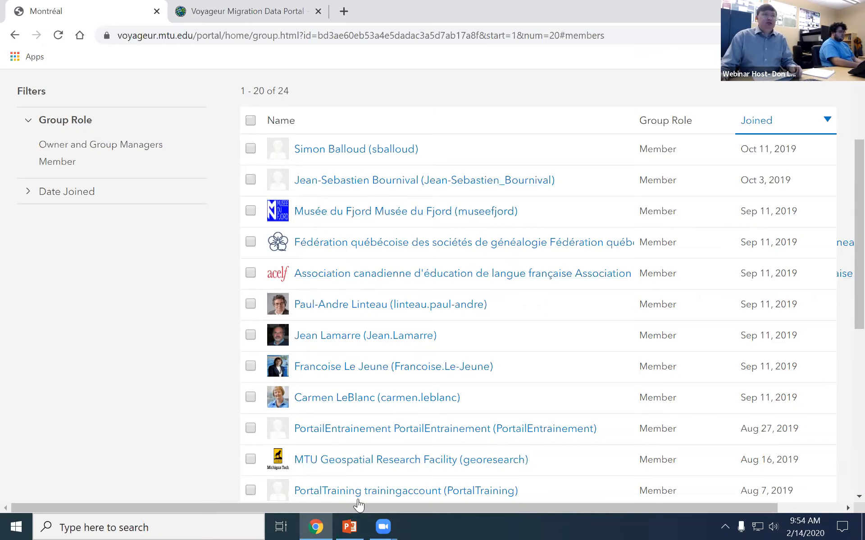
{"action": "left_click", "coordinate": [350, 526]}
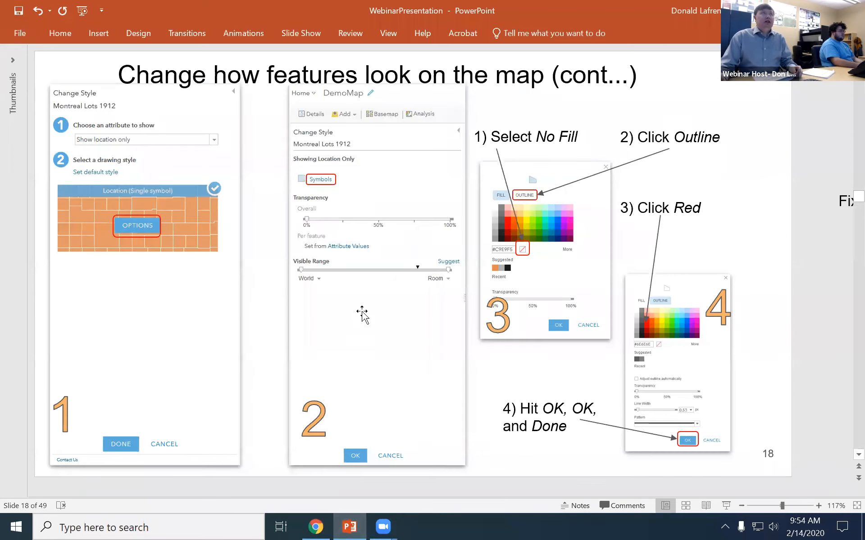
Advance the slides to slide 36, 'Downloading Data from Voyageur', then go back to the browser.
{"action": "scroll", "coordinate": [362, 313], "scroll_direction": "down", "scroll_amount": 6}
{"action": "scroll", "coordinate": [362, 313], "scroll_direction": "down", "scroll_amount": 4}
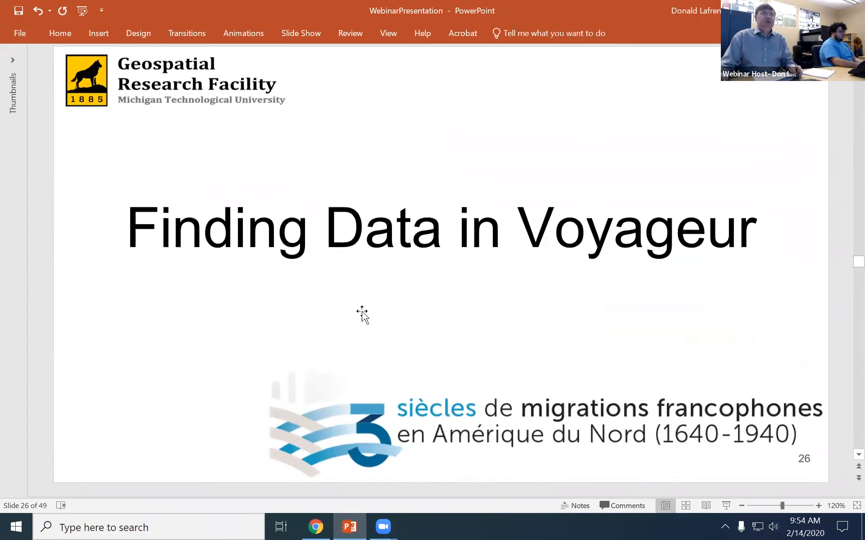
{"action": "scroll", "coordinate": [362, 313], "scroll_direction": "down", "scroll_amount": 8}
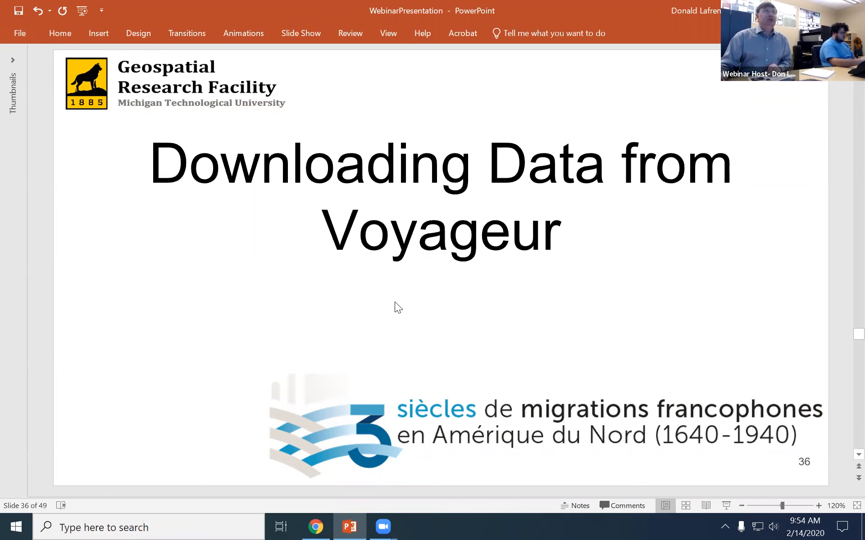
{"action": "left_click", "coordinate": [304, 521]}
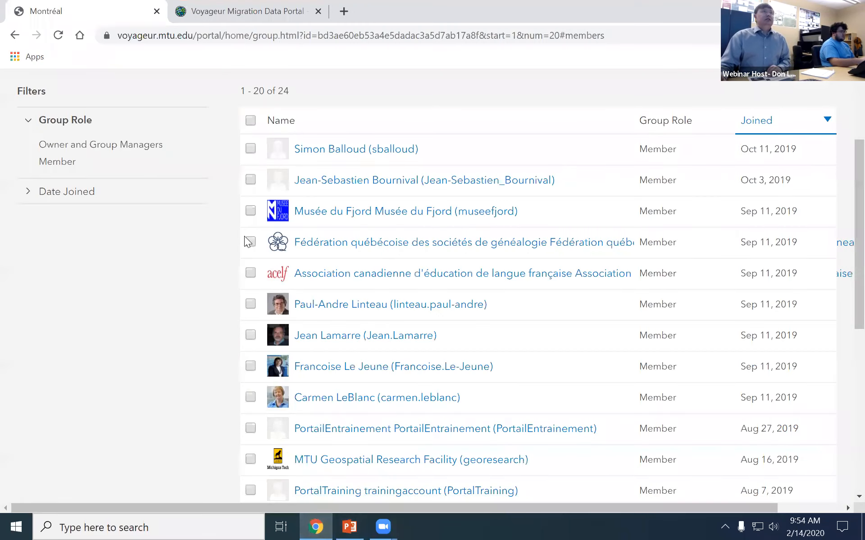
Open My Content and browse its 11 items across the PortalTraining, Files and Spatial Data folders.
{"action": "scroll", "coordinate": [253, 294], "scroll_direction": "up", "scroll_amount": 3}
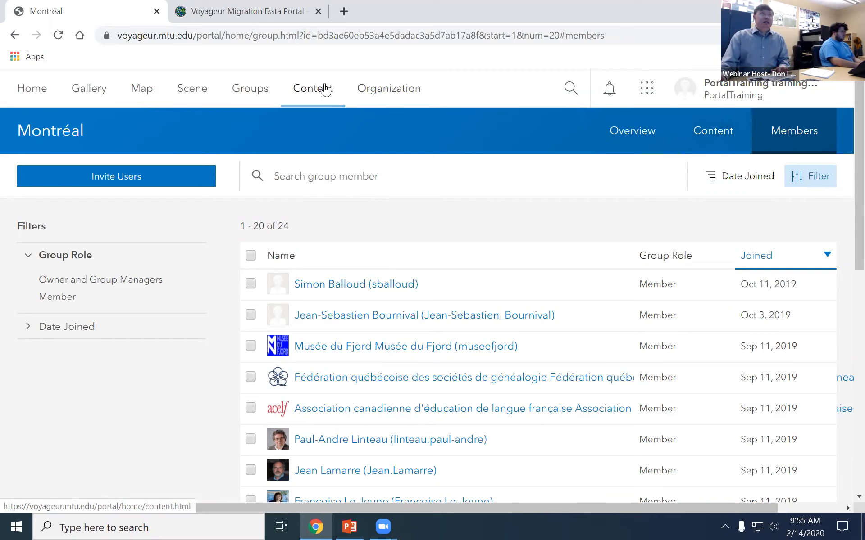
{"action": "left_click", "coordinate": [298, 98]}
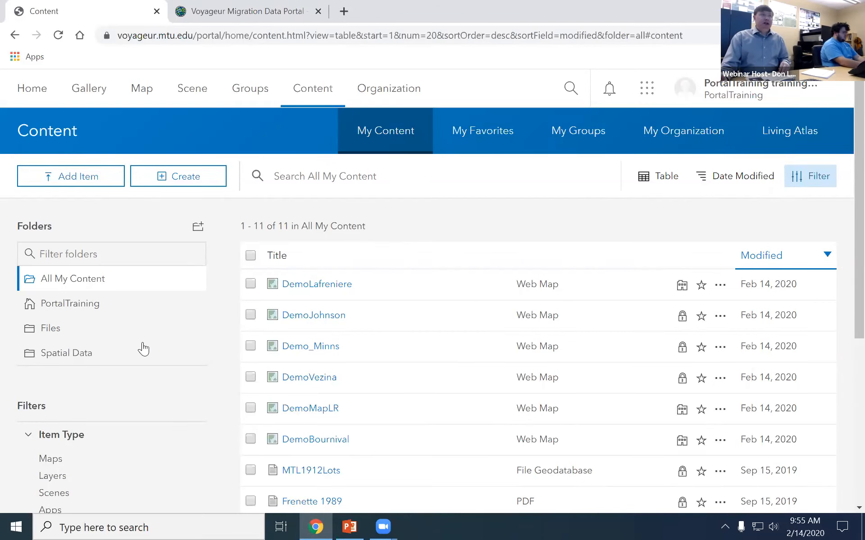
{"action": "scroll", "coordinate": [92, 376], "scroll_direction": "down", "scroll_amount": 1}
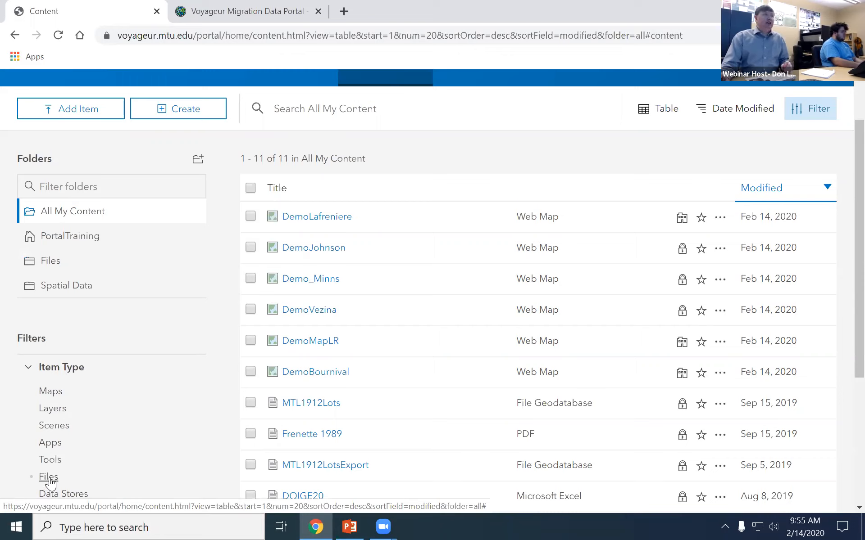
Filter My Content to the Files folder and download the Basílica_de_Notre-Dame image.
{"action": "left_click", "coordinate": [49, 263]}
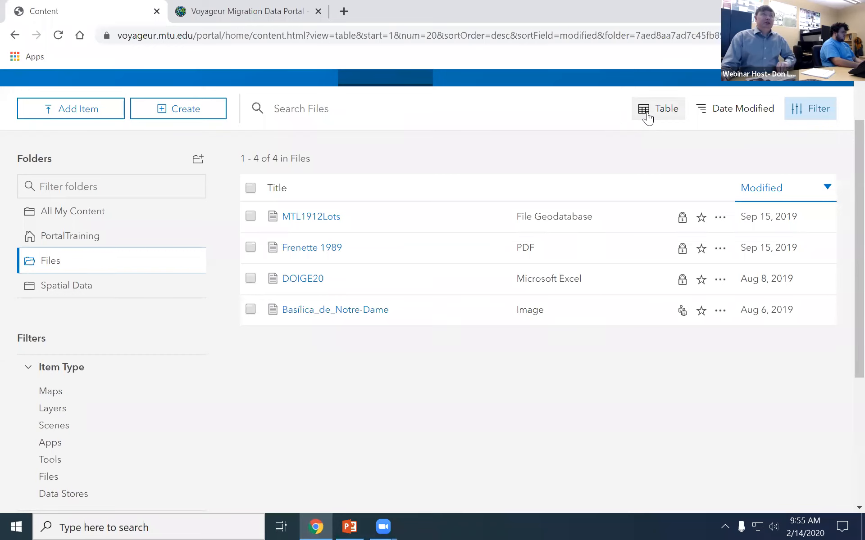
{"action": "left_click", "coordinate": [311, 315]}
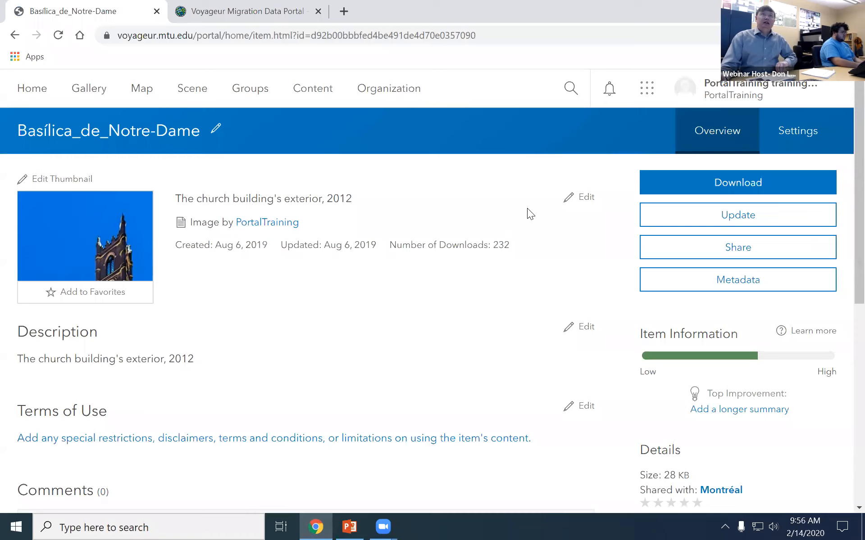
{"action": "left_click", "coordinate": [697, 187]}
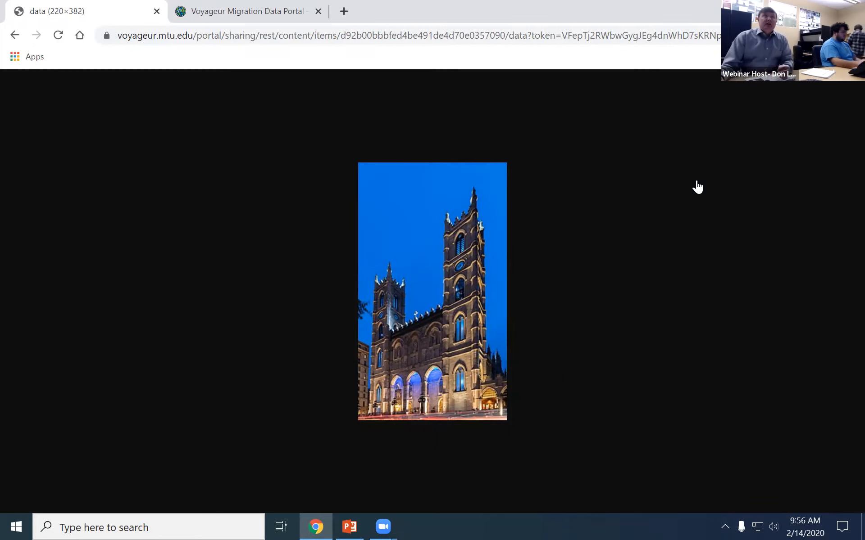
Save the displayed basilica image as 220px-Basílica_de_….jpg in the Downloads folder.
{"action": "right_click", "coordinate": [419, 291]}
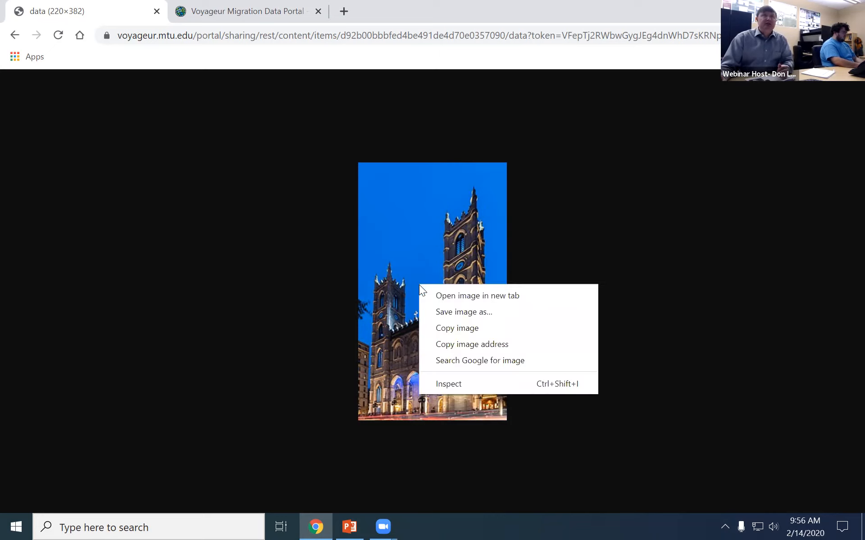
{"action": "left_click", "coordinate": [473, 311]}
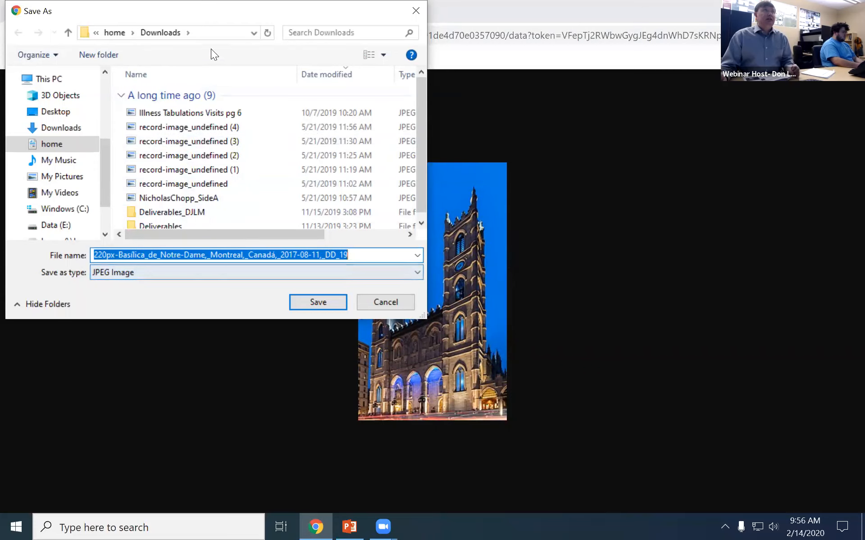
{"action": "left_click", "coordinate": [322, 308]}
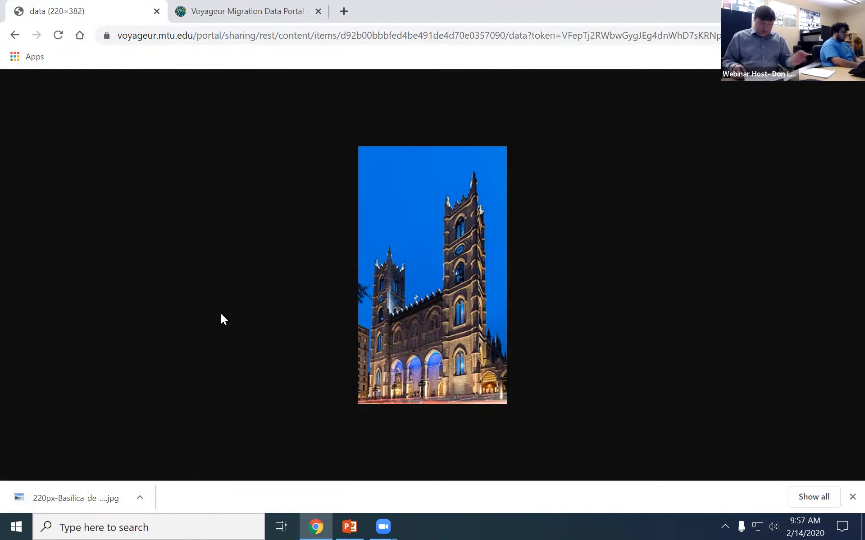
Go back to the item page, then view the 63 items shared across My Groups content.
{"action": "left_click", "coordinate": [15, 35]}
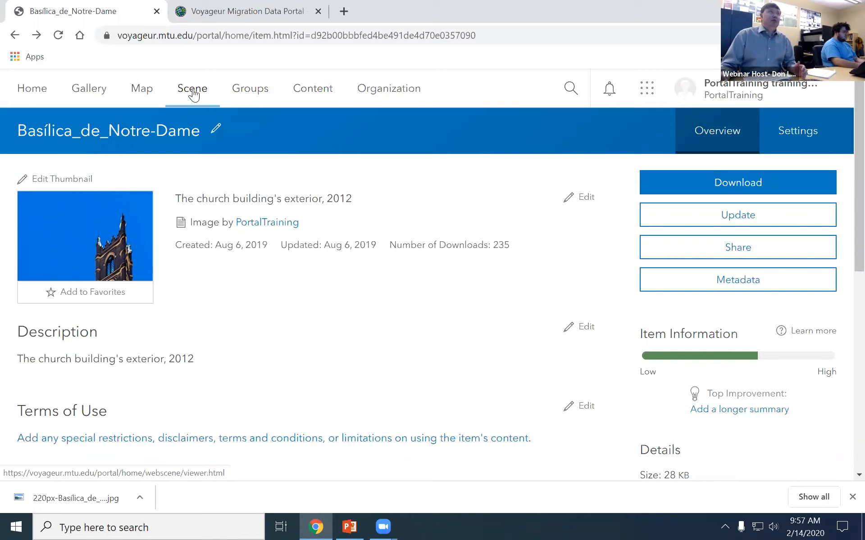
{"action": "left_click", "coordinate": [321, 89]}
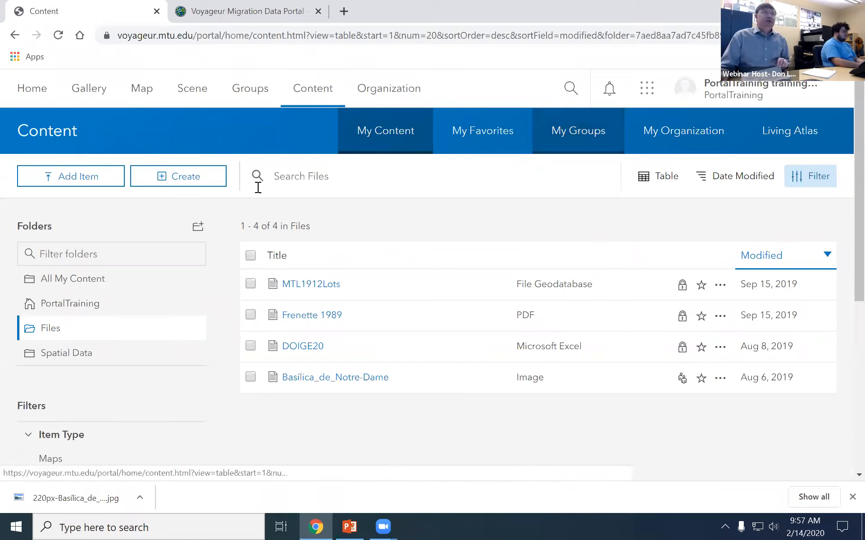
{"action": "left_click", "coordinate": [579, 145]}
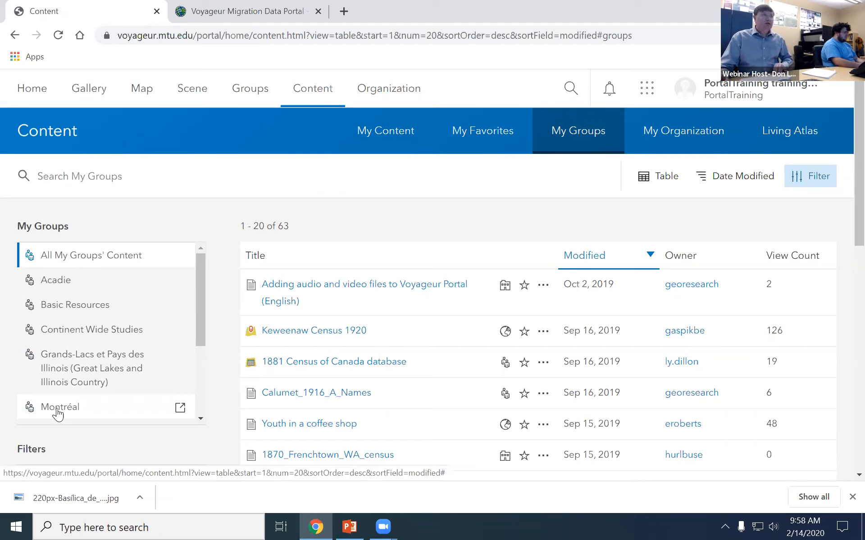
Filter the My Groups content to the Montréal group and scroll through its items.
{"action": "left_click", "coordinate": [59, 411]}
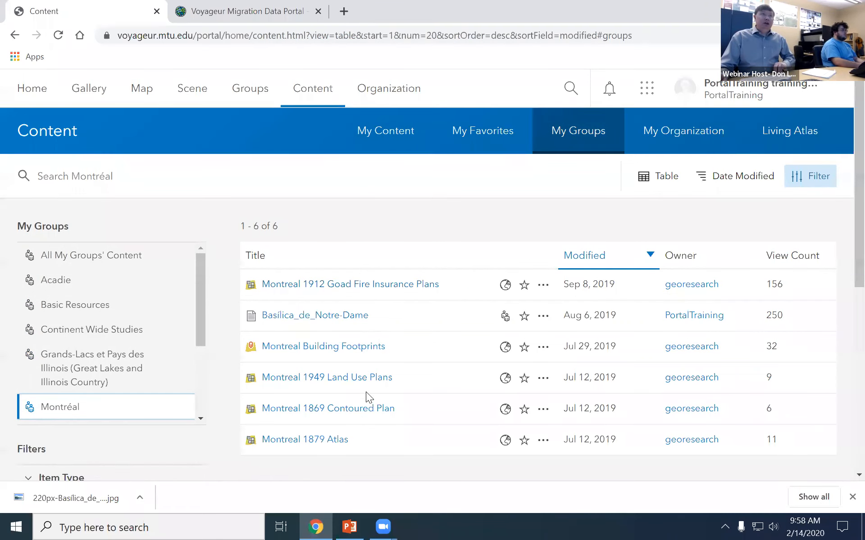
{"action": "scroll", "coordinate": [366, 392], "scroll_direction": "down", "scroll_amount": 1}
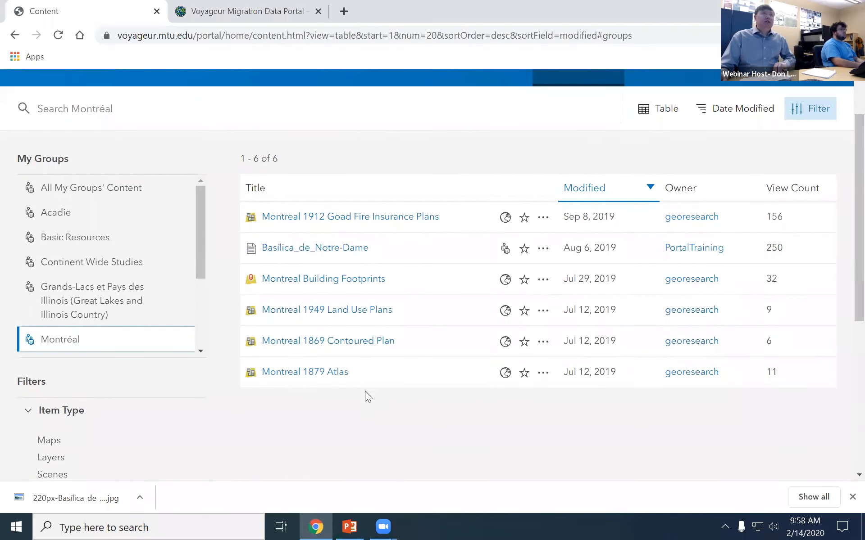
{"action": "scroll", "coordinate": [365, 390], "scroll_direction": "up", "scroll_amount": 1}
{"action": "scroll", "coordinate": [21, 271], "scroll_direction": "down", "scroll_amount": 1}
{"action": "scroll", "coordinate": [225, 376], "scroll_direction": "down", "scroll_amount": 2}
{"action": "scroll", "coordinate": [225, 376], "scroll_direction": "up", "scroll_amount": 2}
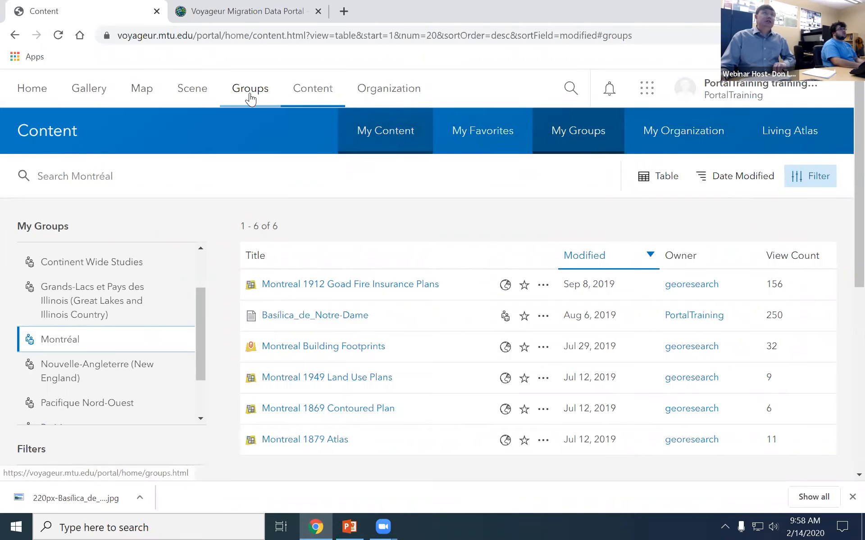
Open the Montréal group page from Groups and scroll through its six content items.
{"action": "left_click", "coordinate": [271, 89]}
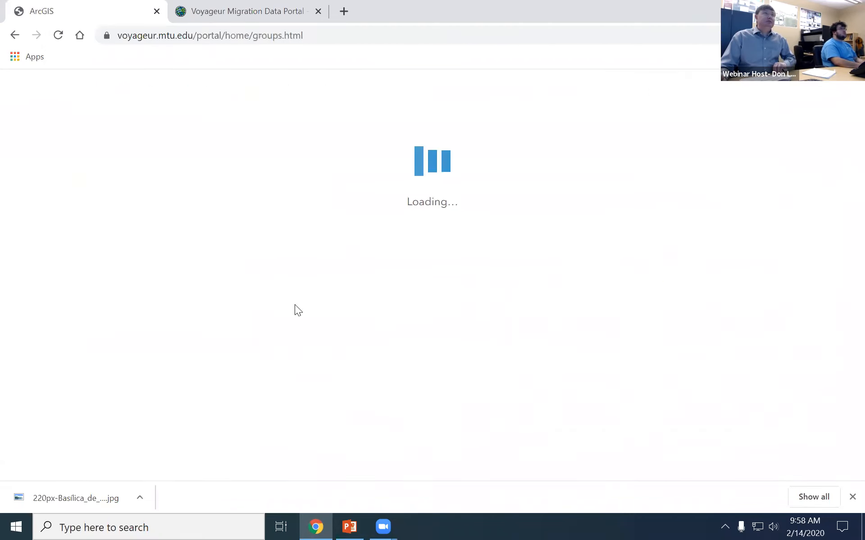
{"action": "scroll", "coordinate": [359, 353], "scroll_direction": "down", "scroll_amount": 7}
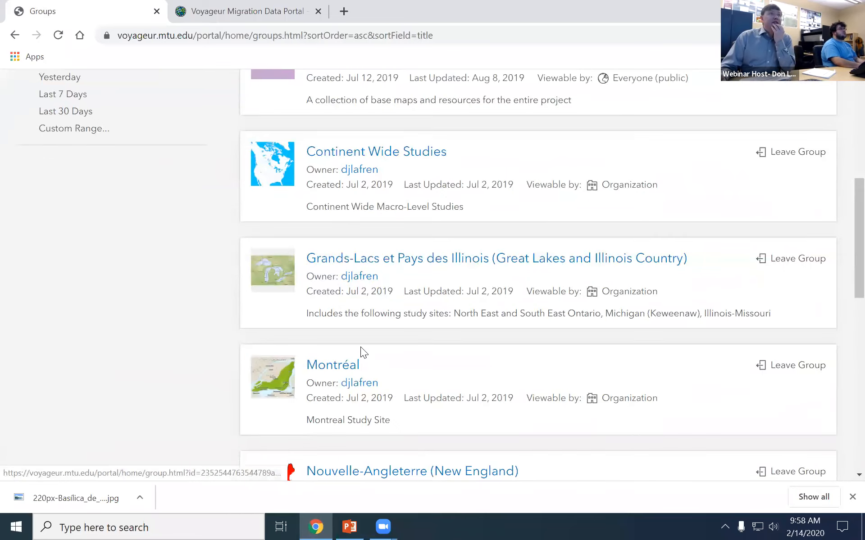
{"action": "left_click", "coordinate": [332, 365]}
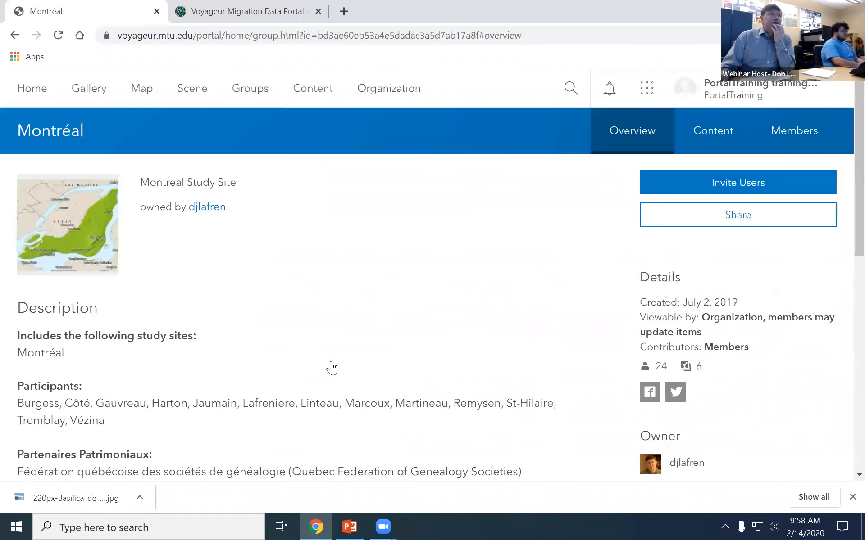
{"action": "left_click", "coordinate": [696, 144]}
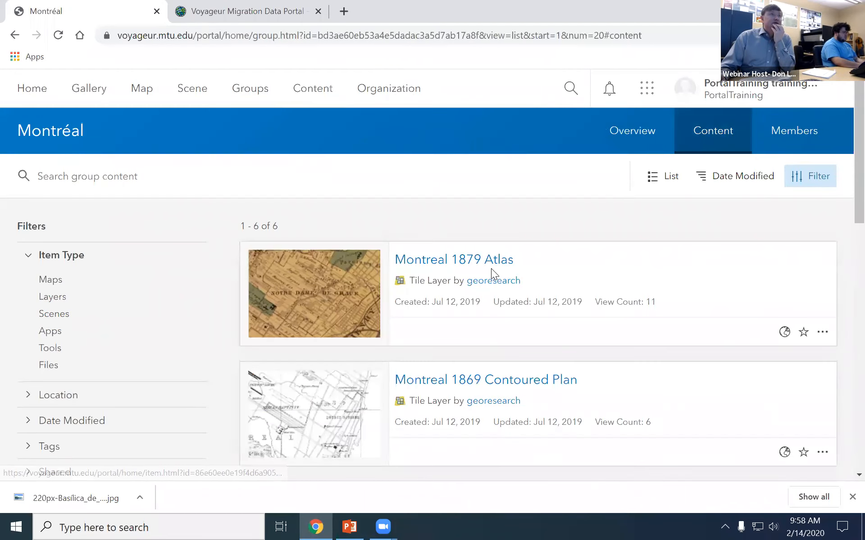
{"action": "scroll", "coordinate": [491, 268], "scroll_direction": "down", "scroll_amount": 15}
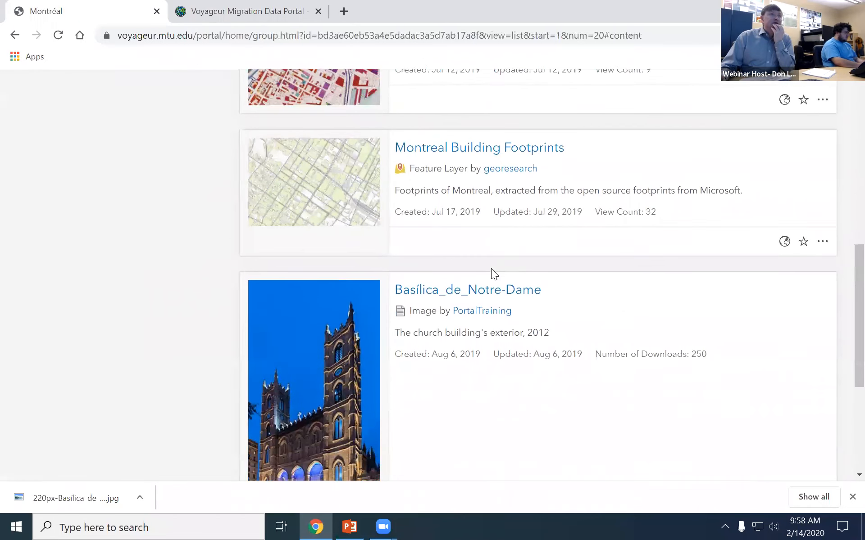
{"action": "scroll", "coordinate": [478, 322], "scroll_direction": "up", "scroll_amount": 15}
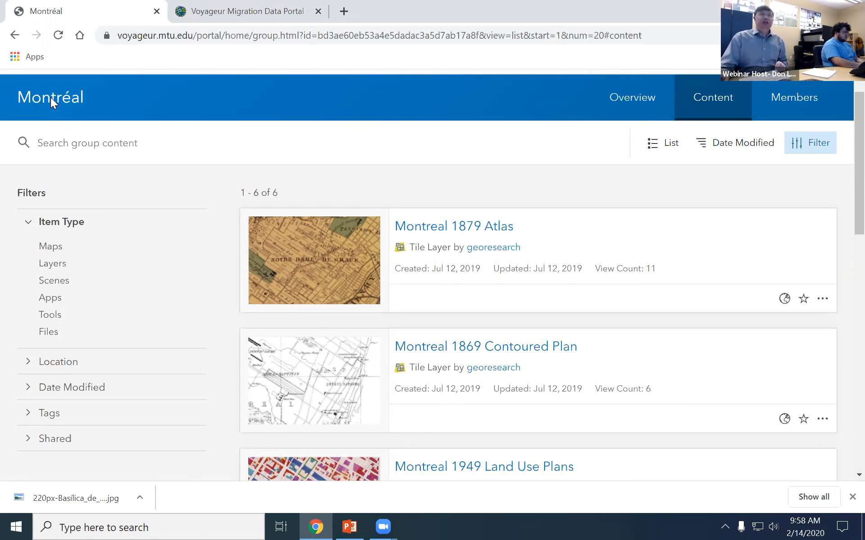
{"action": "scroll", "coordinate": [557, 269], "scroll_direction": "down", "scroll_amount": 6}
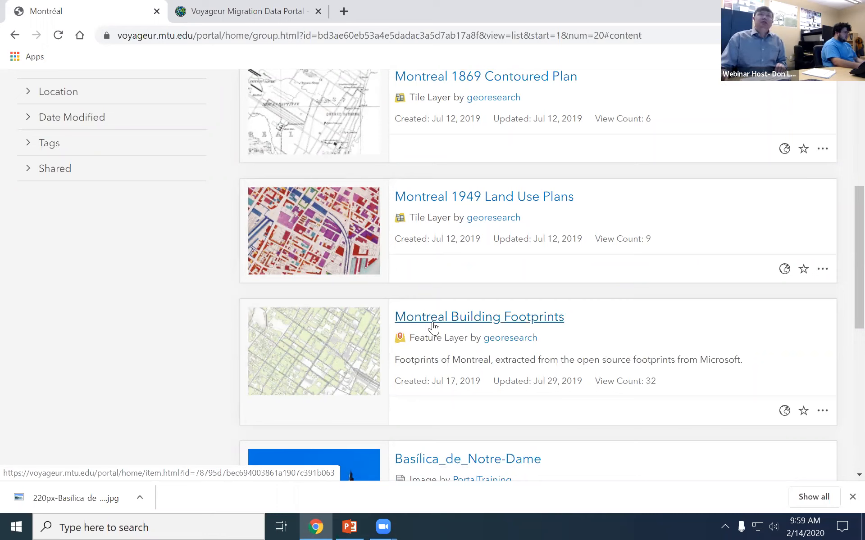
Turn on 'Allow others to export' in Montreal Building Footprints settings and save.
{"action": "left_click", "coordinate": [472, 320]}
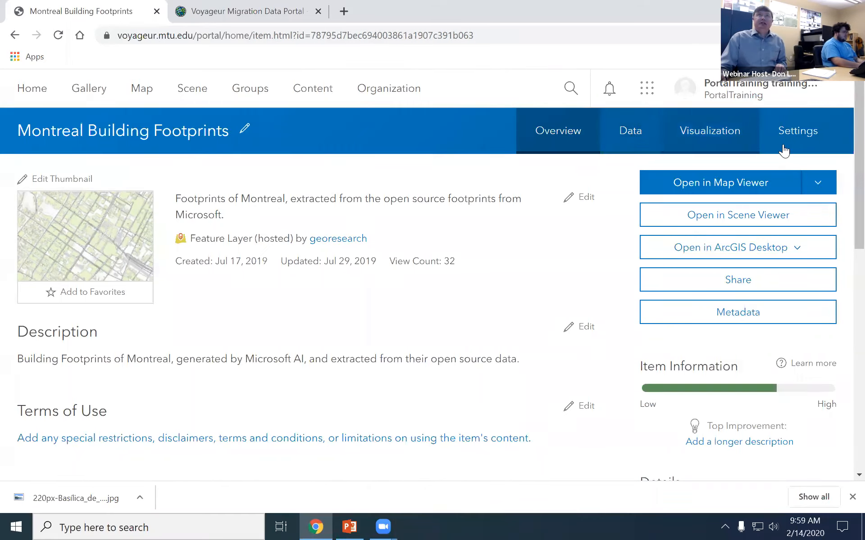
{"action": "left_click", "coordinate": [797, 137]}
{"action": "scroll", "coordinate": [212, 329], "scroll_direction": "down", "scroll_amount": 6}
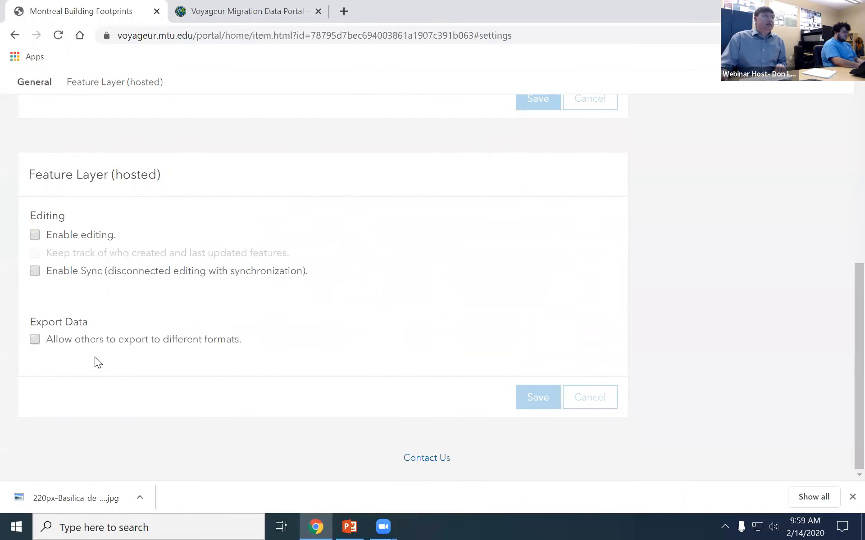
{"action": "left_click", "coordinate": [138, 341]}
{"action": "left_click", "coordinate": [525, 406]}
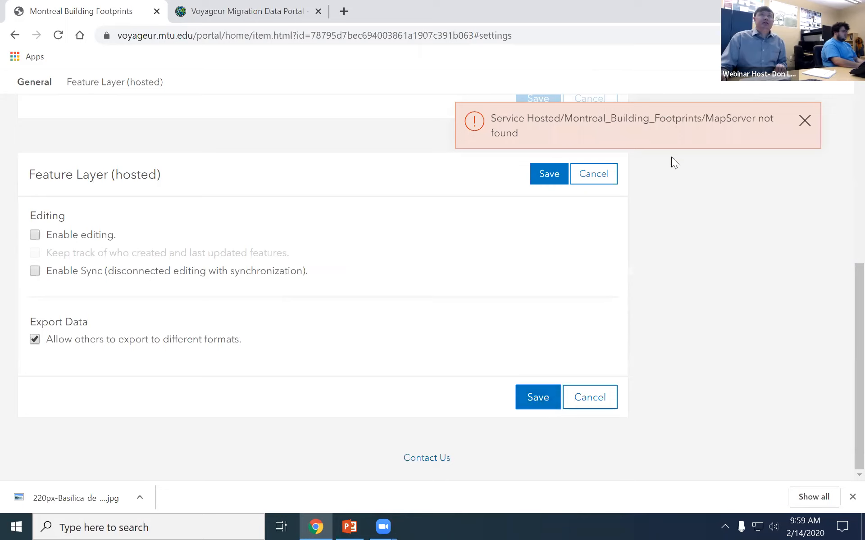
Dismiss the MapServer not found error and return to the Montréal group's Files listing.
{"action": "left_click", "coordinate": [804, 120]}
{"action": "scroll", "coordinate": [367, 294], "scroll_direction": "up", "scroll_amount": 6}
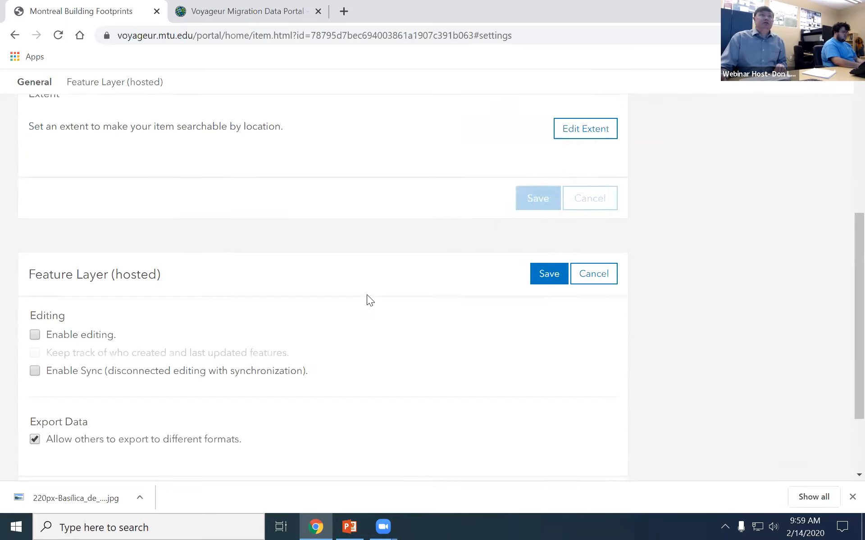
{"action": "left_click", "coordinate": [21, 36]}
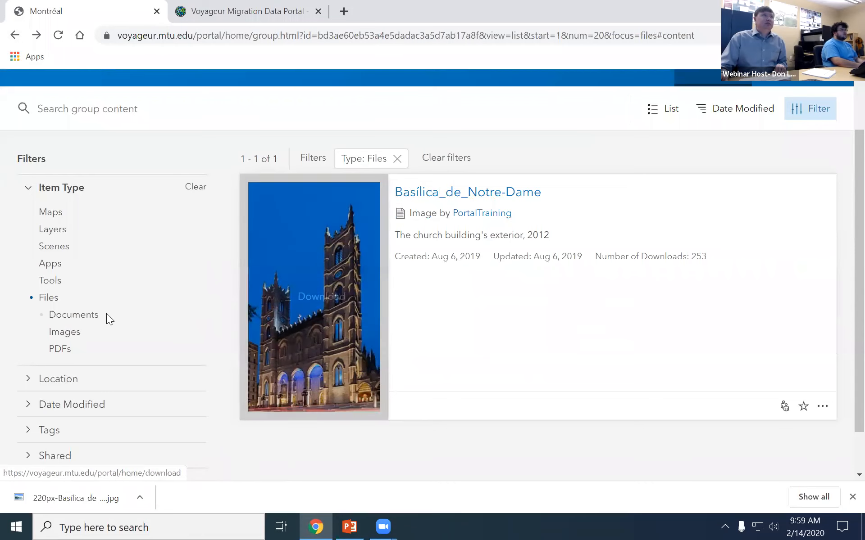
Go to the Groups list and open the Training Resources group.
{"action": "scroll", "coordinate": [86, 383], "scroll_direction": "down", "scroll_amount": 1}
{"action": "scroll", "coordinate": [62, 358], "scroll_direction": "up", "scroll_amount": 3}
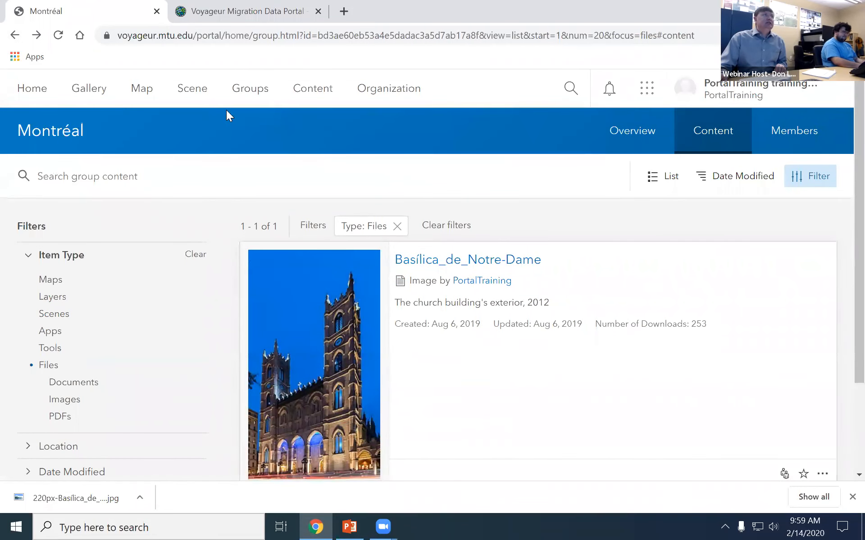
{"action": "left_click", "coordinate": [249, 89]}
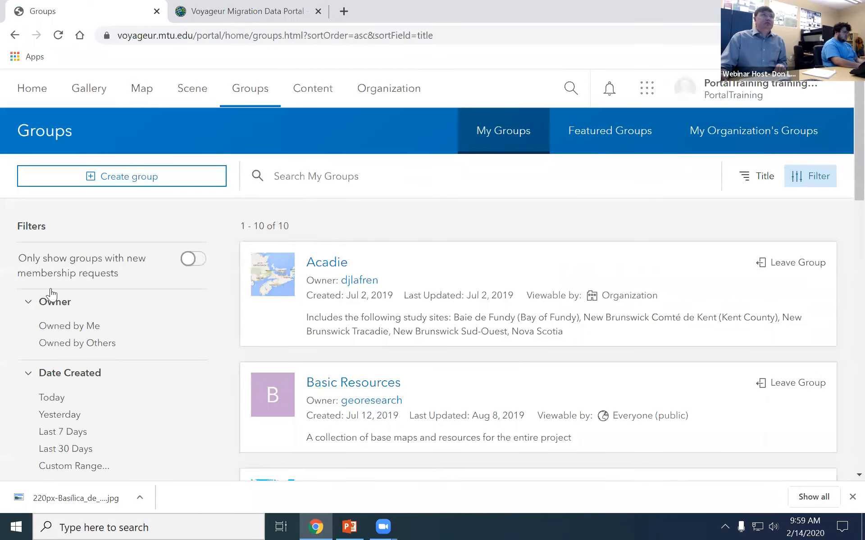
{"action": "scroll", "coordinate": [355, 327], "scroll_direction": "down", "scroll_amount": 10}
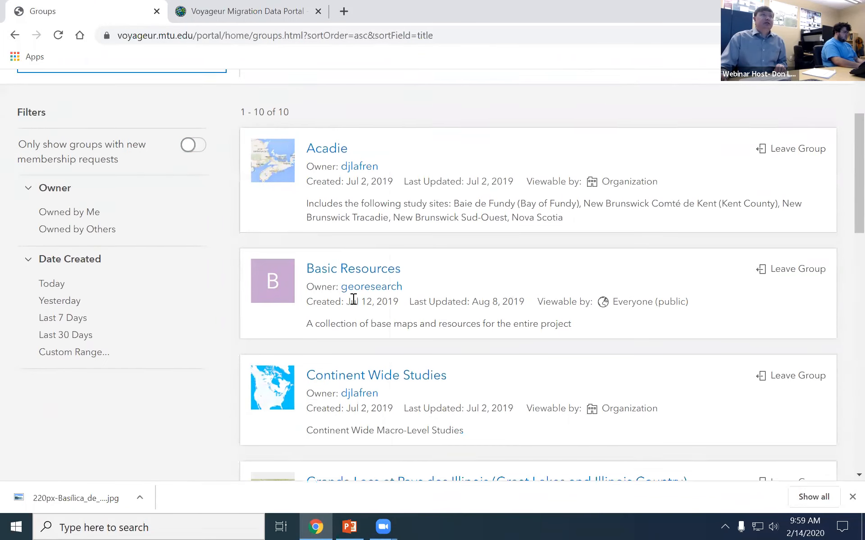
{"action": "scroll", "coordinate": [356, 331], "scroll_direction": "down", "scroll_amount": 1}
{"action": "scroll", "coordinate": [355, 327], "scroll_direction": "down", "scroll_amount": 6}
{"action": "left_click", "coordinate": [351, 331]}
Scroll down the Training Resources group and open the Montreal Lots 1912 item.
{"action": "scroll", "coordinate": [244, 433], "scroll_direction": "down", "scroll_amount": 2}
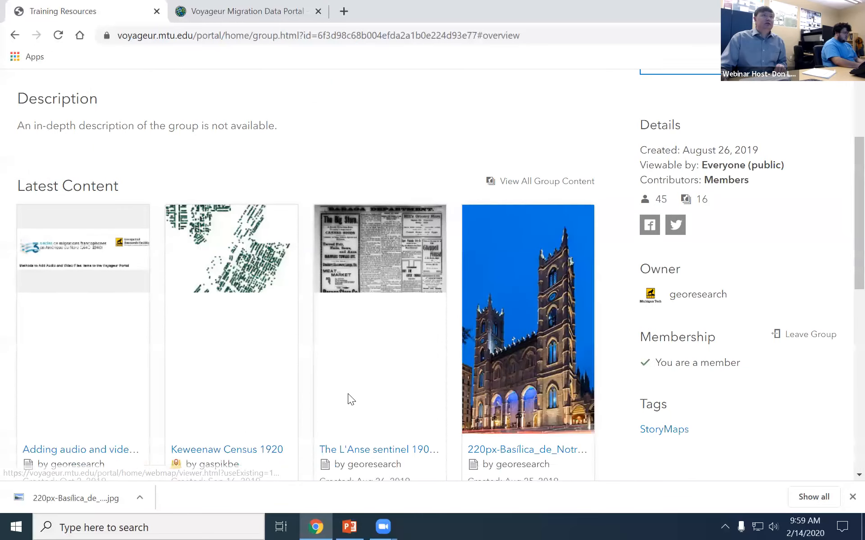
{"action": "scroll", "coordinate": [347, 395], "scroll_direction": "down", "scroll_amount": 3}
{"action": "scroll", "coordinate": [345, 395], "scroll_direction": "down", "scroll_amount": 4}
{"action": "scroll", "coordinate": [347, 395], "scroll_direction": "up", "scroll_amount": 6}
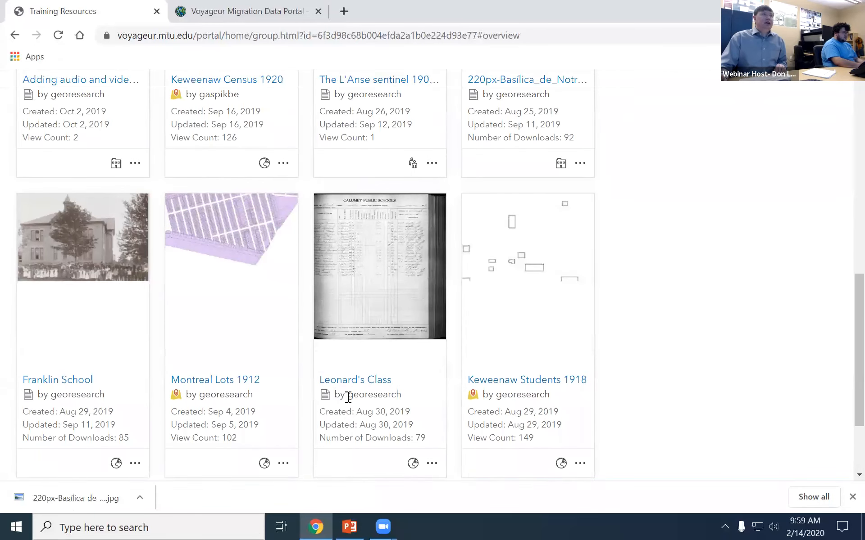
{"action": "scroll", "coordinate": [349, 407], "scroll_direction": "down", "scroll_amount": 8}
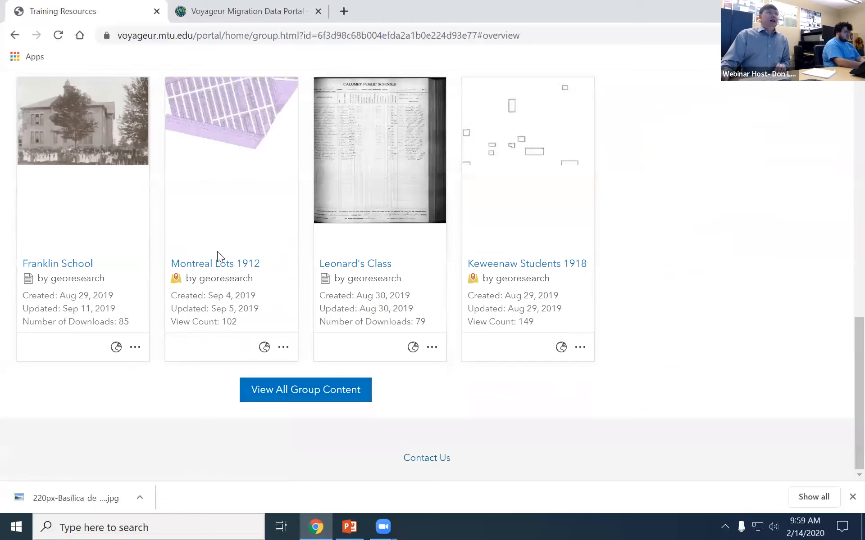
{"action": "left_click", "coordinate": [213, 264]}
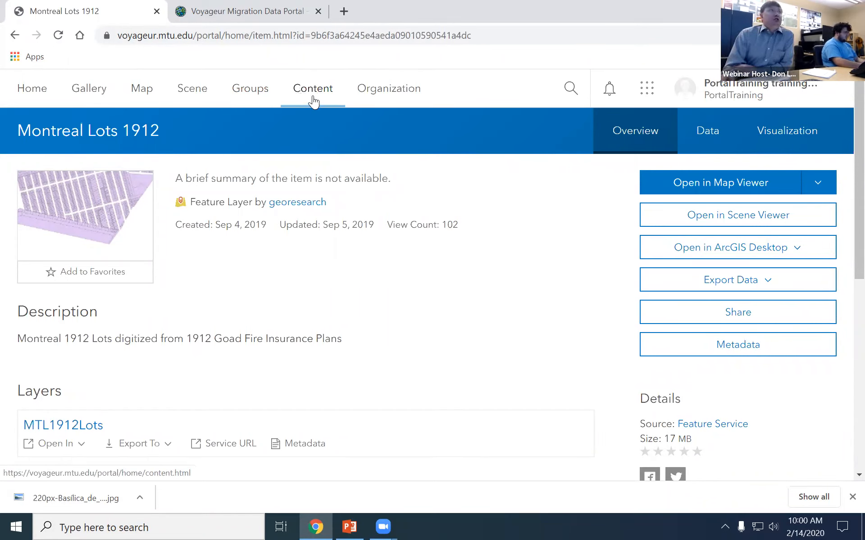
Return to Groups, reopen Training Resources, and scroll to its latest content like Keweenaw Census 1920.
{"action": "left_click", "coordinate": [250, 95]}
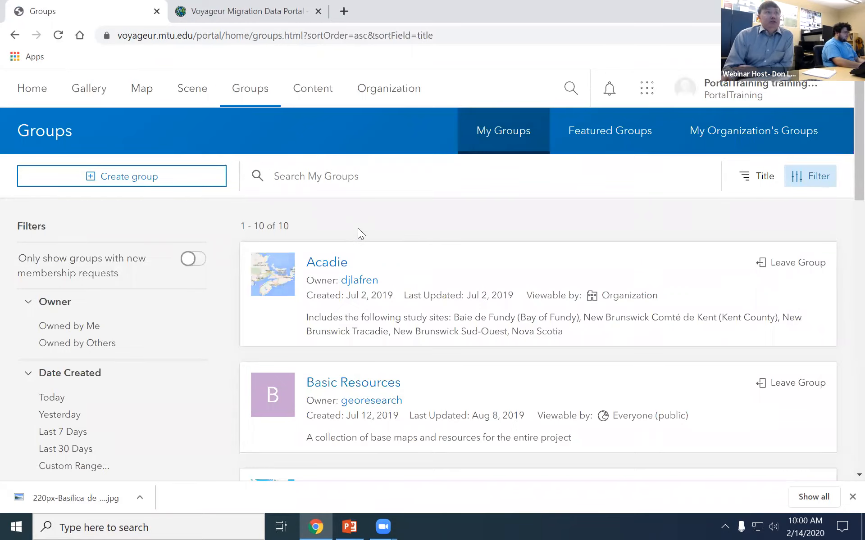
{"action": "scroll", "coordinate": [358, 229], "scroll_direction": "down", "scroll_amount": 13}
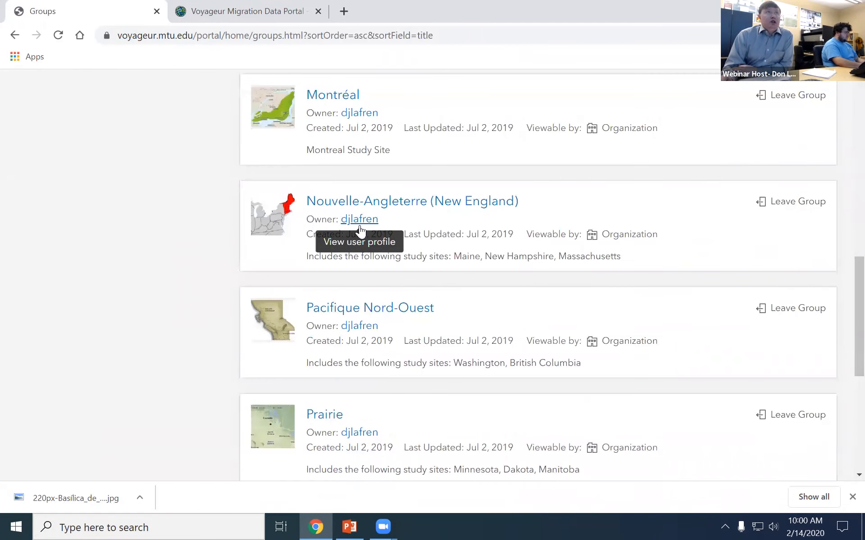
{"action": "scroll", "coordinate": [360, 230], "scroll_direction": "down", "scroll_amount": 6}
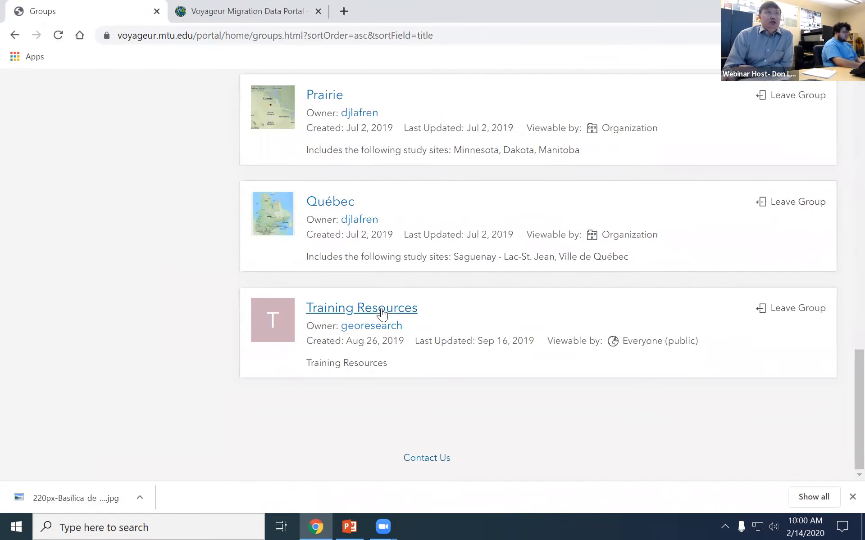
{"action": "left_click", "coordinate": [382, 313]}
{"action": "scroll", "coordinate": [399, 219], "scroll_direction": "down", "scroll_amount": 10}
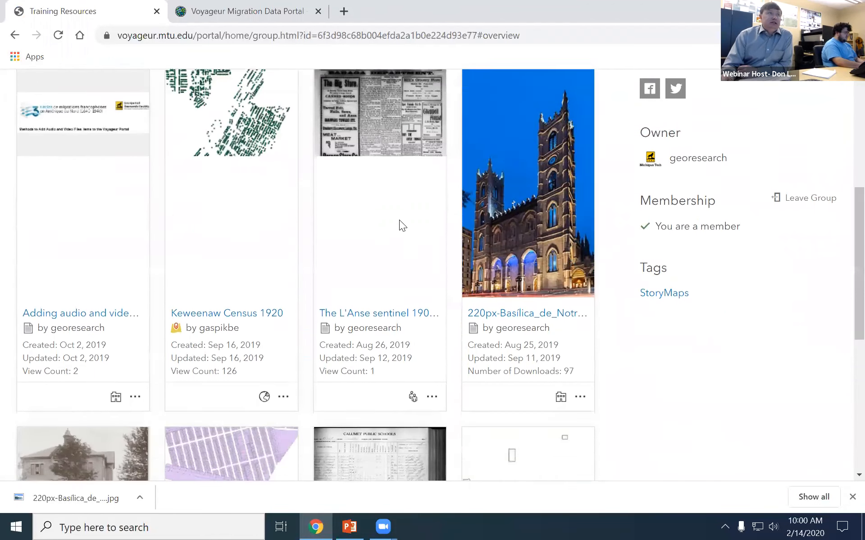
{"action": "scroll", "coordinate": [399, 220], "scroll_direction": "down", "scroll_amount": 3}
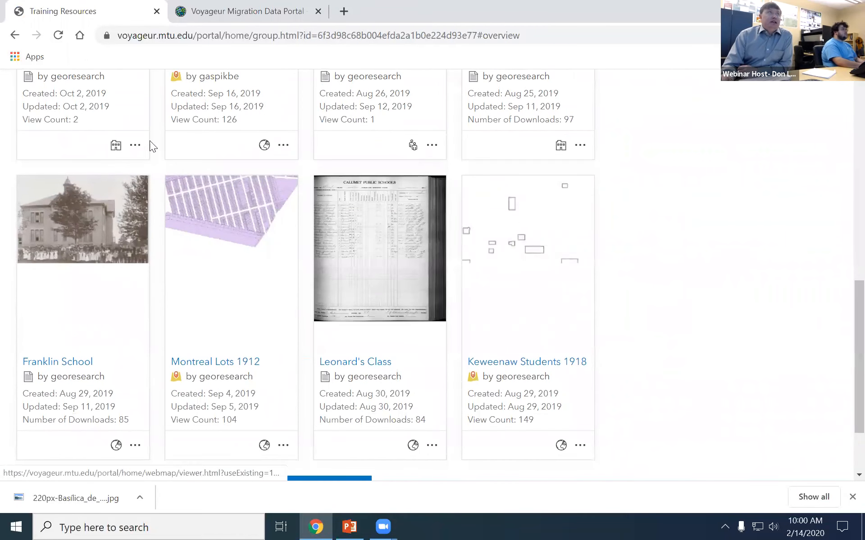
Open Montreal Lots 1912 and list its export formats: Shapefile, CSV, Excel, FGDB, GeoJSON, Feature Collection.
{"action": "left_click", "coordinate": [191, 365]}
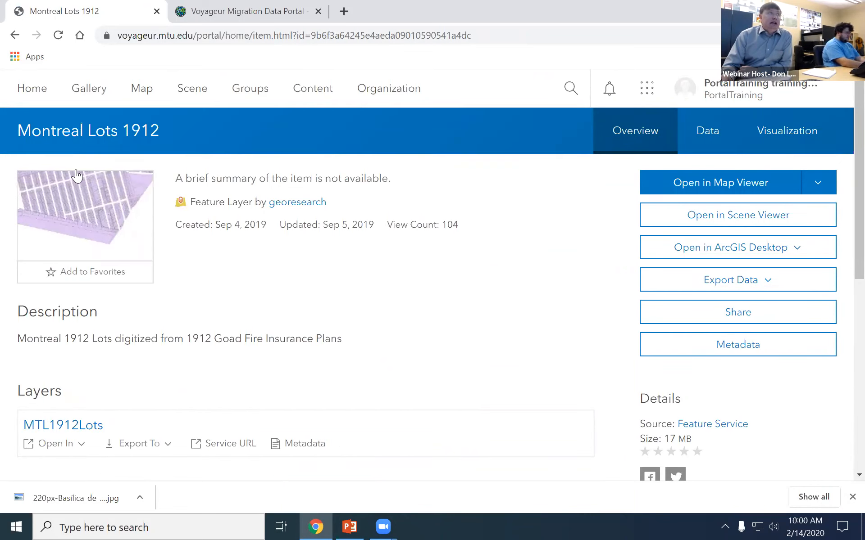
{"action": "mouse_move", "coordinate": [90, 207]}
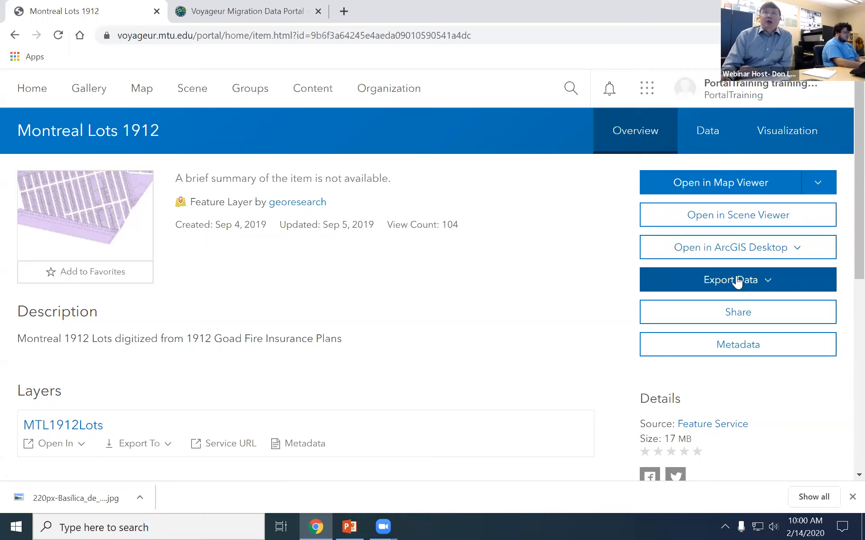
{"action": "left_click", "coordinate": [769, 289]}
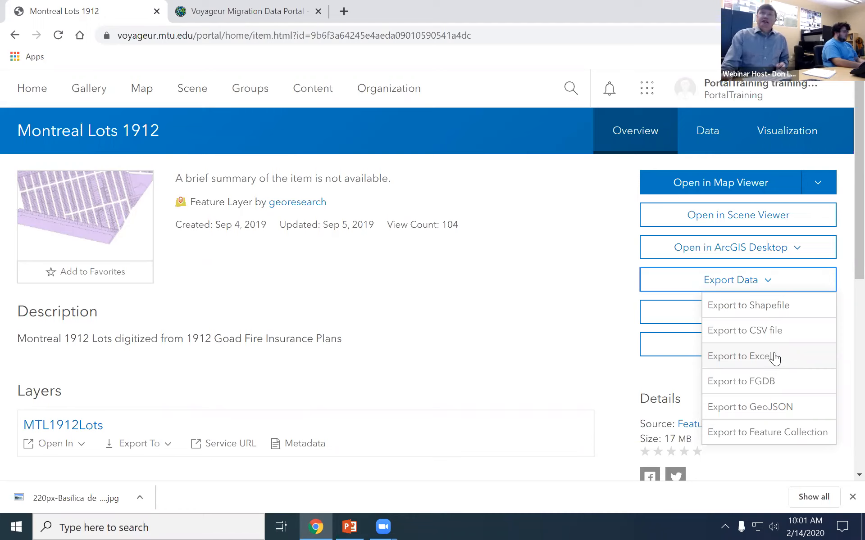
Start an Export to FGDB of Montreal Lots 1912, titled MTL1912LotsExport plus a person's name.
{"action": "left_click", "coordinate": [741, 387]}
{"action": "type", "text": "Exportfor Don"}
{"action": "key", "text": "BackSpace"}
{"action": "key", "text": "BackSpace"}
{"action": "key", "text": "BackSpace"}
{"action": "key", "text": "BackSpace"}
{"action": "type", "text": "Don"}
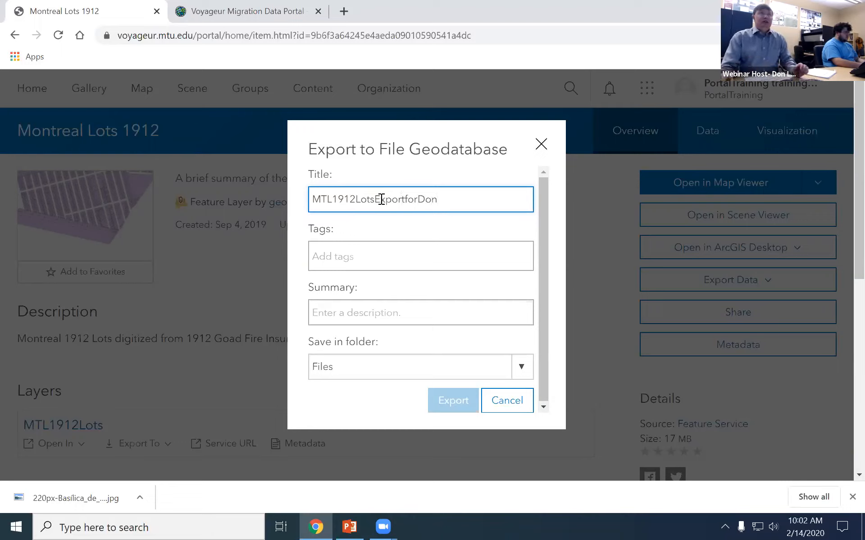
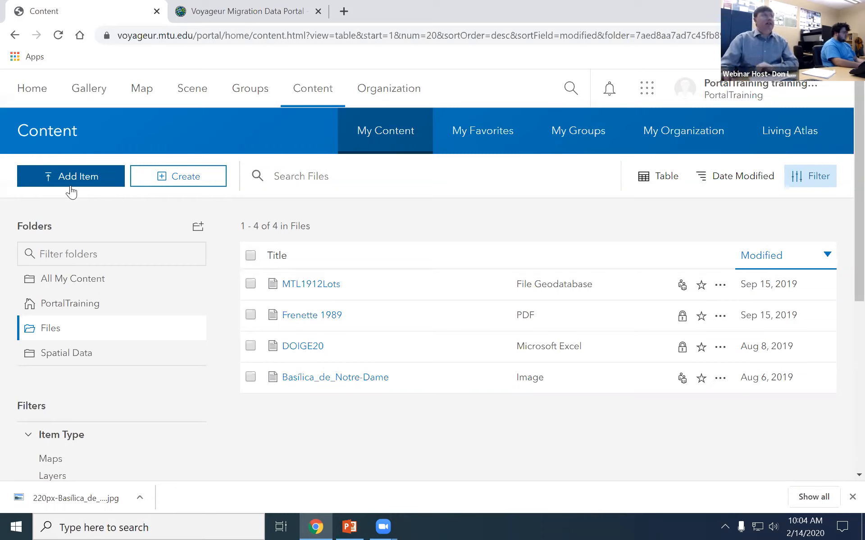
Start a new item from this computer using the Notre-Dame JPEG in Downloads.
{"action": "left_click", "coordinate": [77, 175]}
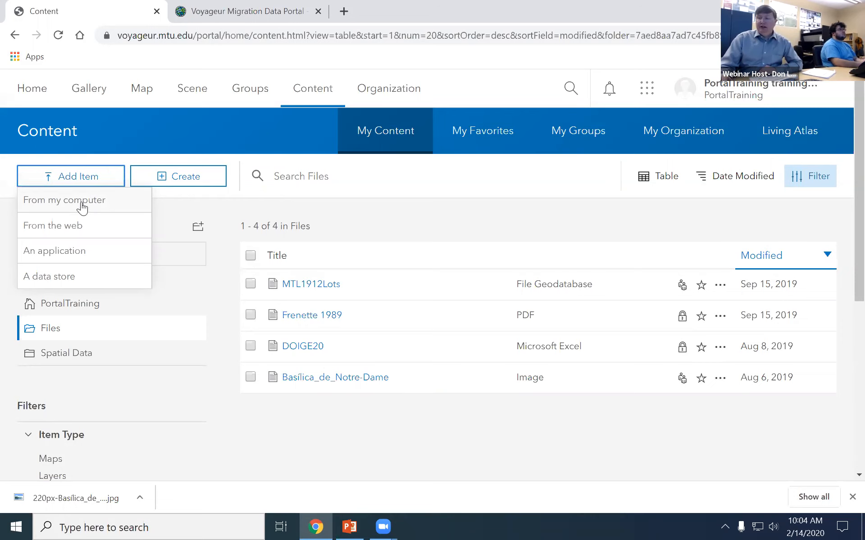
{"action": "left_click", "coordinate": [81, 203]}
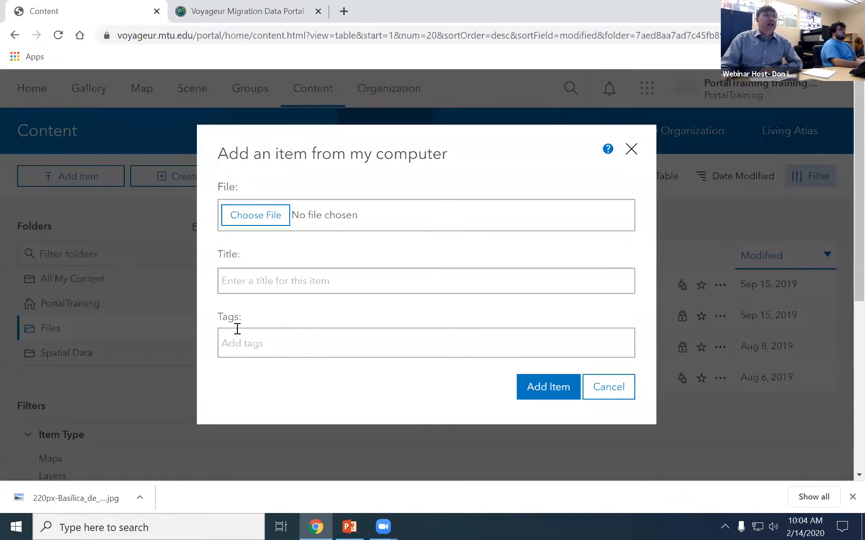
{"action": "left_click", "coordinate": [256, 223]}
{"action": "left_click", "coordinate": [61, 117]}
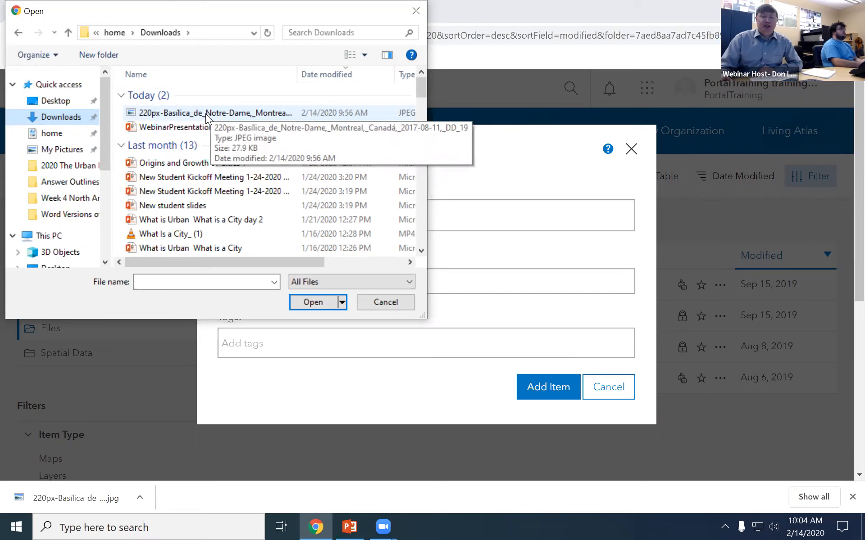
{"action": "left_click", "coordinate": [159, 111]}
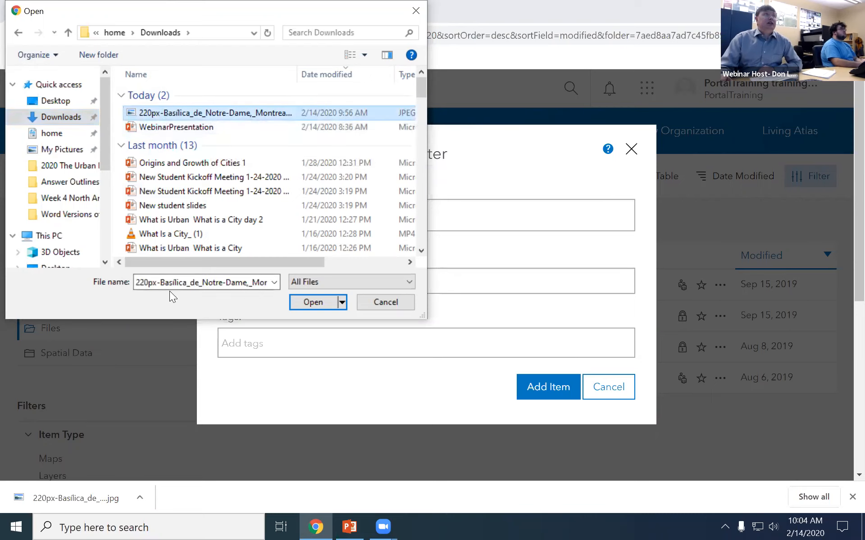
{"action": "left_click", "coordinate": [331, 308]}
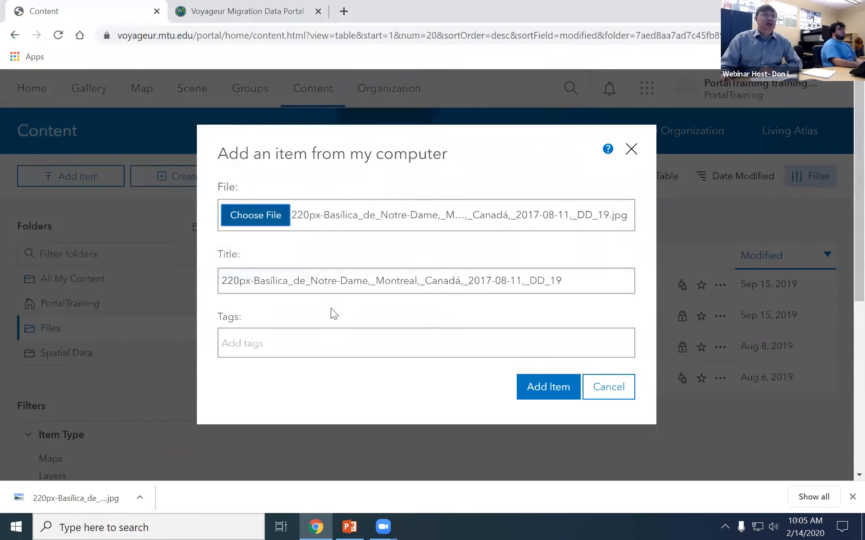
Replace the auto-filled title with 'Notre-Dame Basilica (Training)'.
{"action": "left_click_drag", "start_coordinate": [593, 285], "coordinate": [503, 293]}
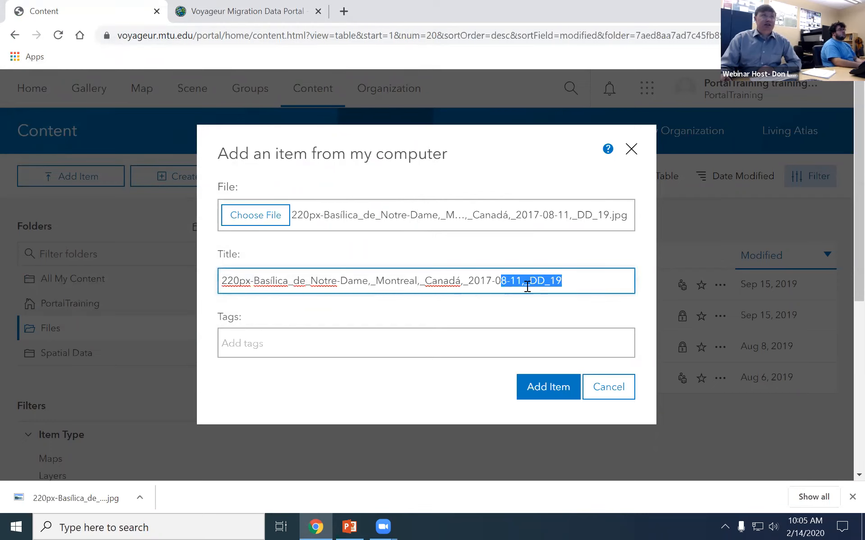
{"action": "left_click", "coordinate": [595, 278]}
{"action": "left_click_drag", "start_coordinate": [594, 278], "coordinate": [224, 280]}
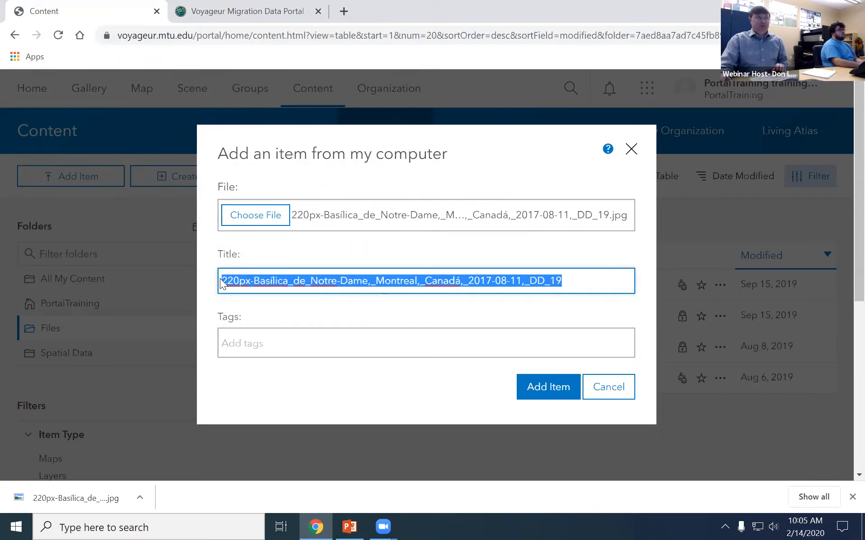
{"action": "type", "text": "Notre-Dame Basic"}
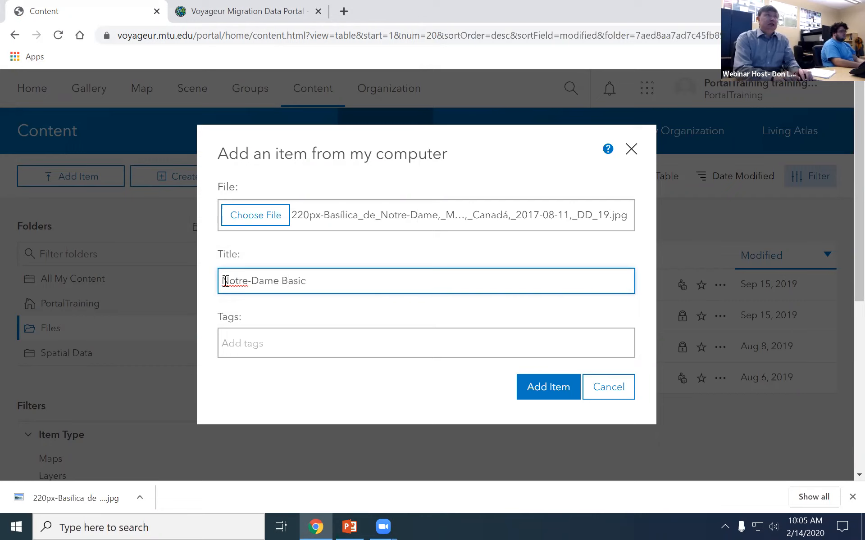
{"action": "key", "text": "BackSpace"}
{"action": "type", "text": "lica"}
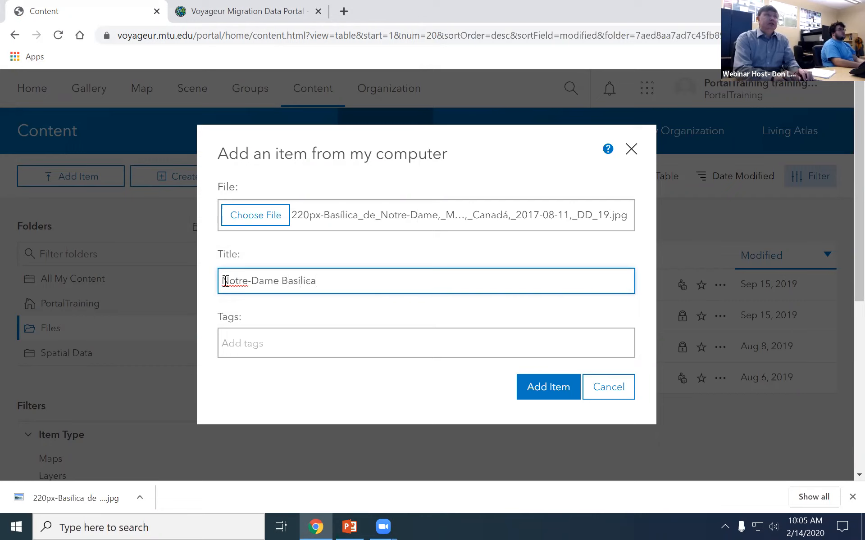
{"action": "type", "text": " (Training)"}
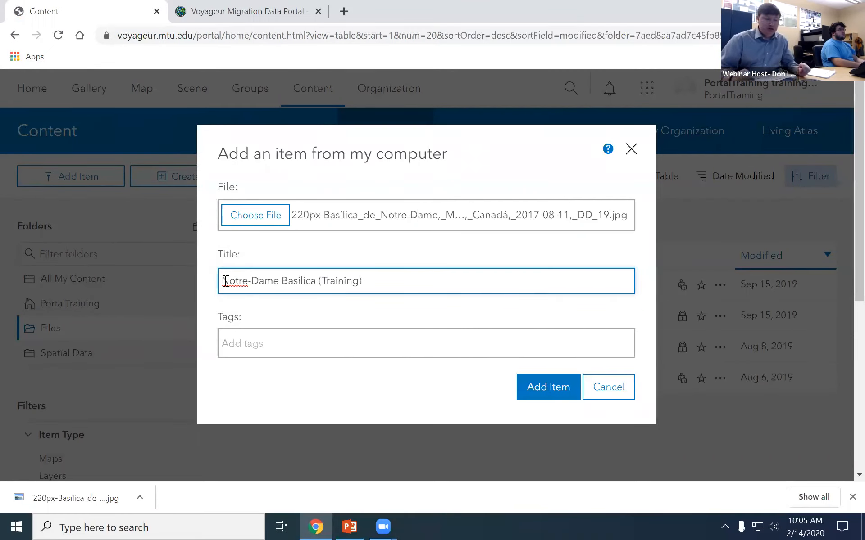
Add the tags Church and Training and submit the new item.
{"action": "left_click", "coordinate": [269, 328]}
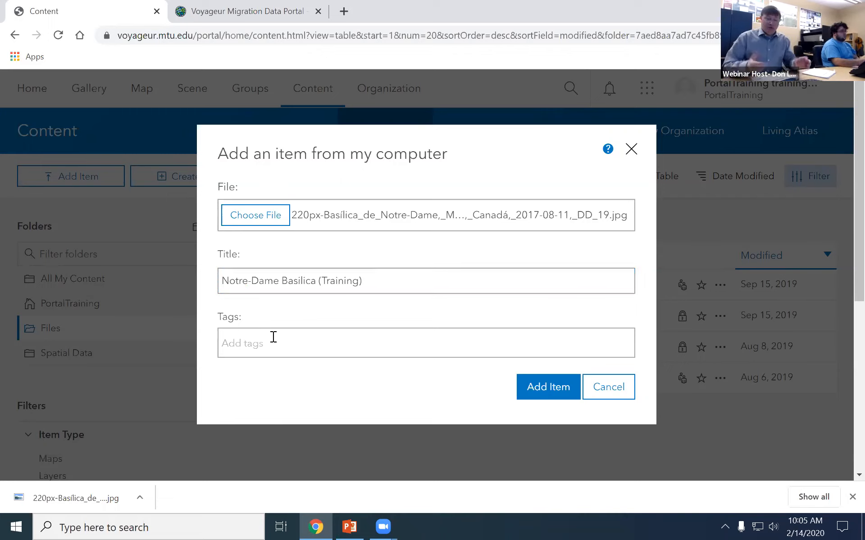
{"action": "type", "text": "Church"}
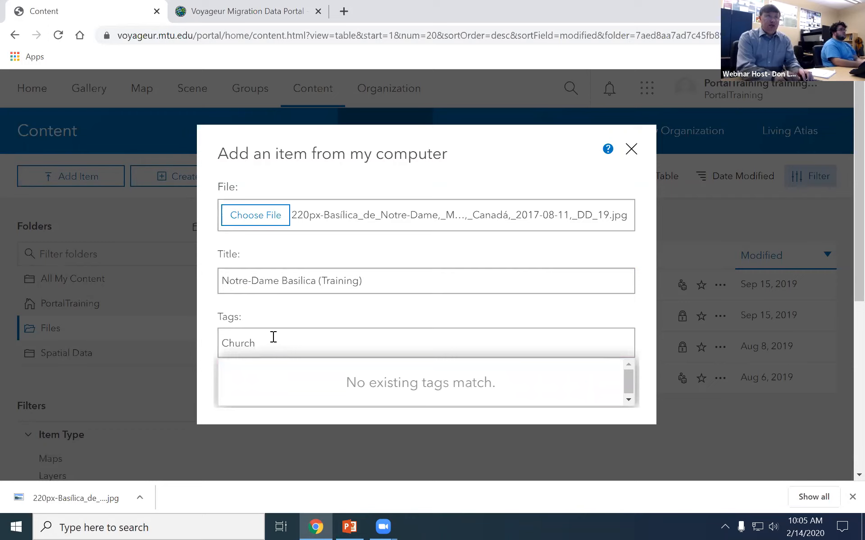
{"action": "type", "text": ","}
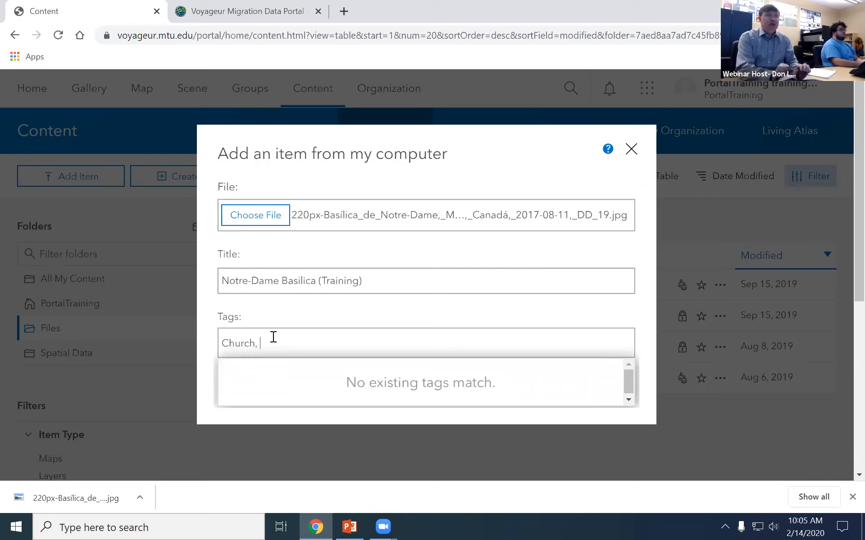
{"action": "key", "text": "BackSpace"}
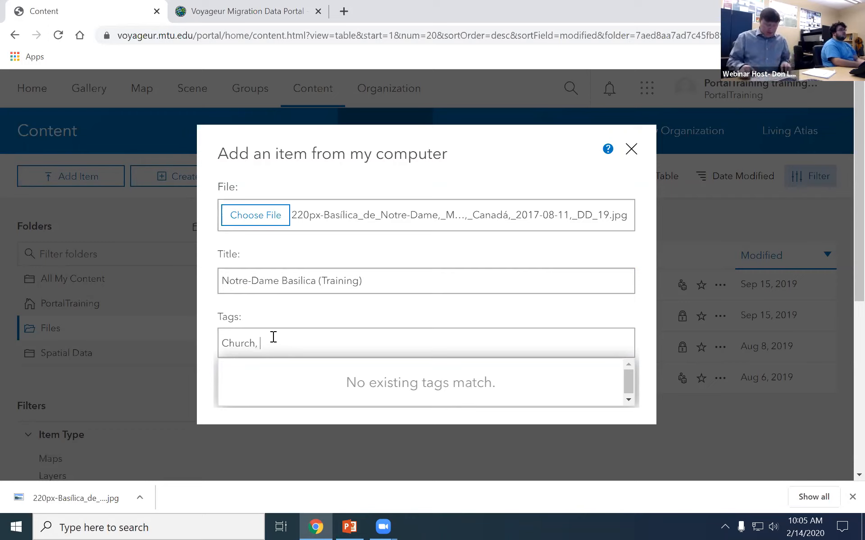
{"action": "type", "text": "Training"}
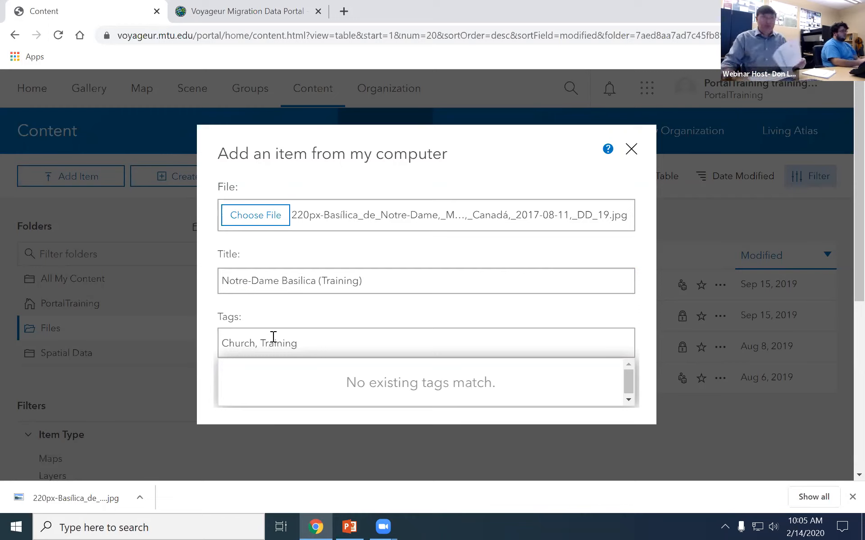
{"action": "left_click", "coordinate": [563, 311]}
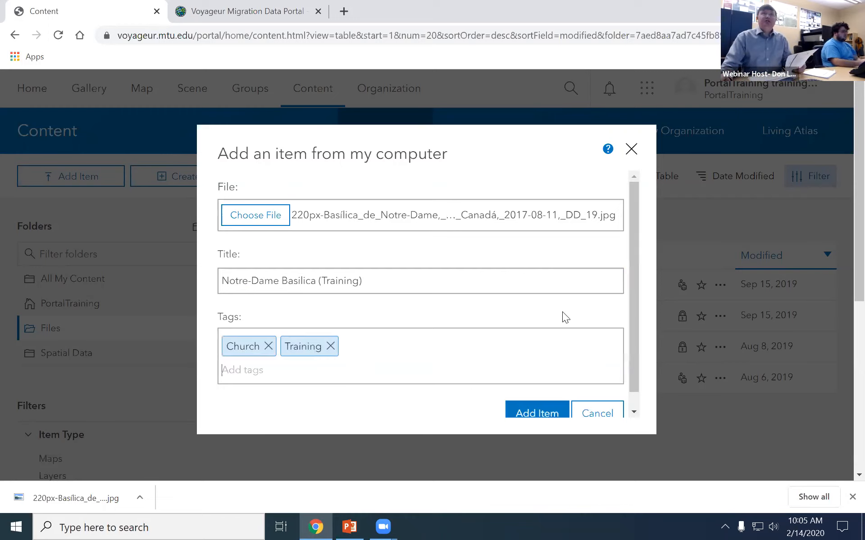
{"action": "left_click", "coordinate": [530, 409]}
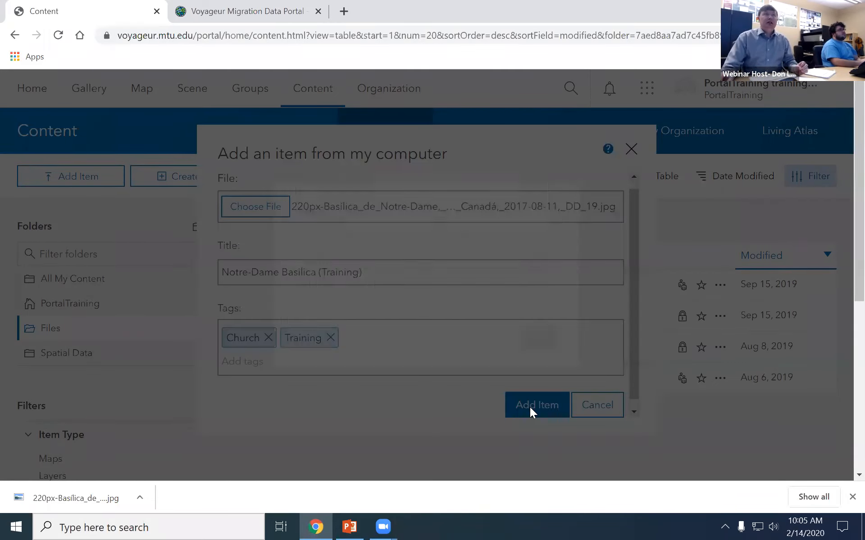
Dismiss the file-already-exists error, cancel the item, and show the downloaded photo in its folder.
{"action": "left_click", "coordinate": [539, 337]}
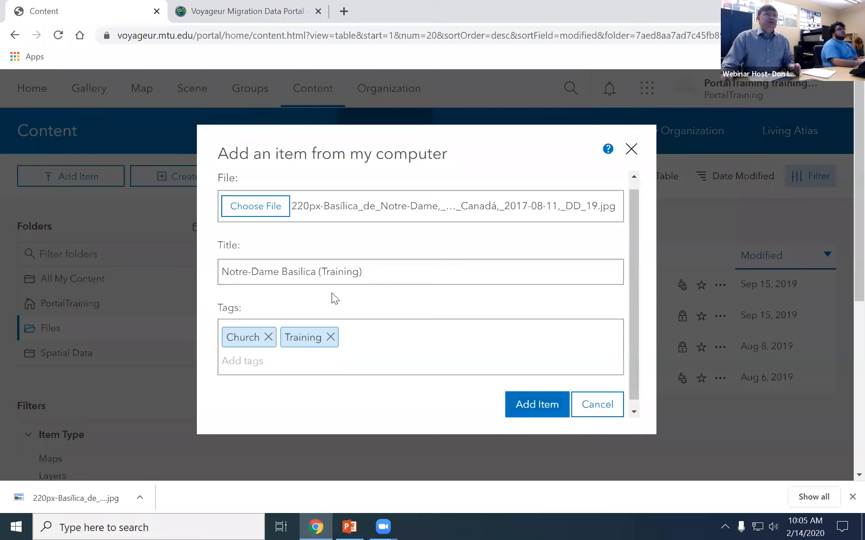
{"action": "left_click", "coordinate": [586, 418]}
{"action": "left_click", "coordinate": [139, 498]}
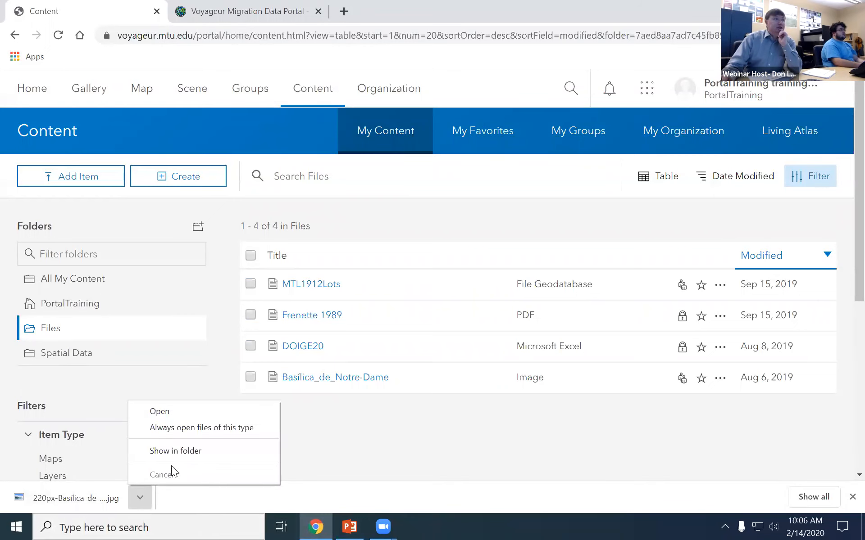
{"action": "left_click", "coordinate": [182, 452]}
Rename the Notre-Dame JPEG to Donfile and choose it for a new item upload.
{"action": "left_click", "coordinate": [255, 159]}
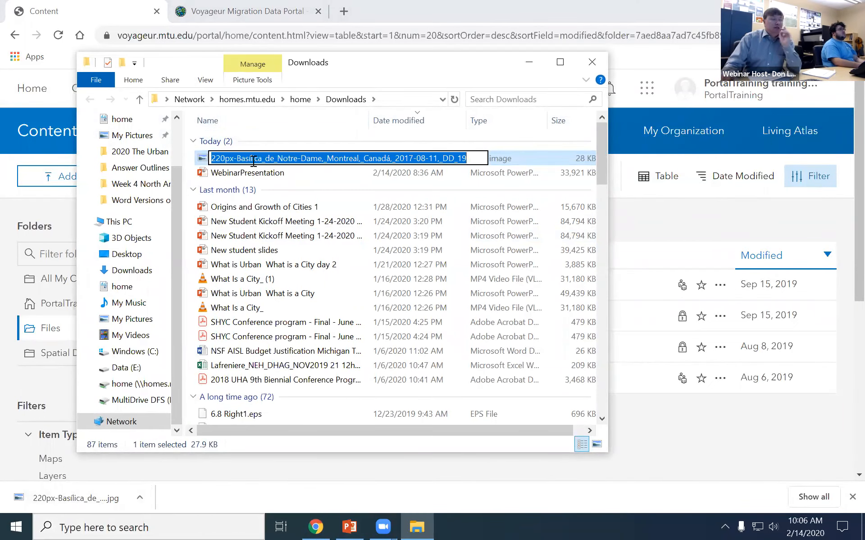
{"action": "type", "text": "Donfile"}
{"action": "key", "text": "Return"}
{"action": "left_click", "coordinate": [49, 176]}
{"action": "left_click", "coordinate": [63, 200]}
{"action": "left_click", "coordinate": [256, 215]}
{"action": "left_click", "coordinate": [153, 112]}
Upload Donfile.jpg as an item titled 'Notre-Dame (training)' with tags Church, Training.
{"action": "left_click", "coordinate": [311, 301]}
{"action": "left_click", "coordinate": [302, 280]}
{"action": "left_click_drag", "start_coordinate": [302, 281], "coordinate": [122, 275]}
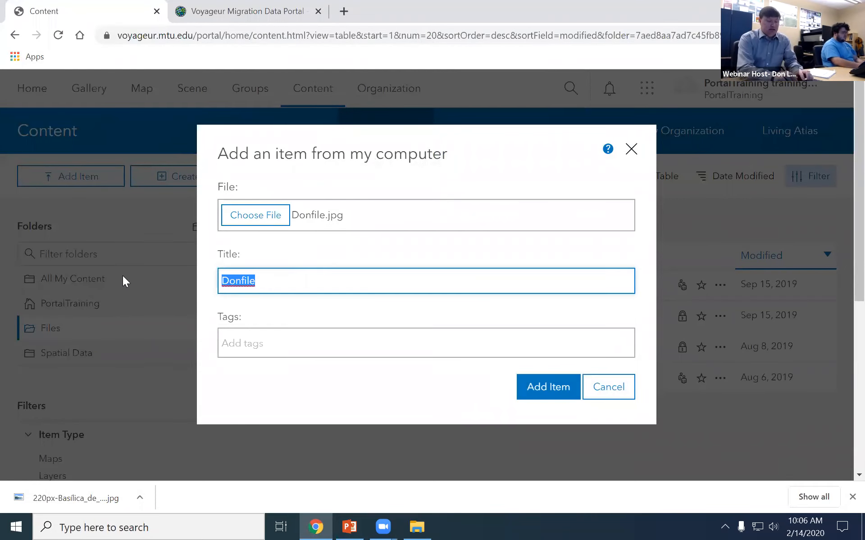
{"action": "type", "text": "Notre"}
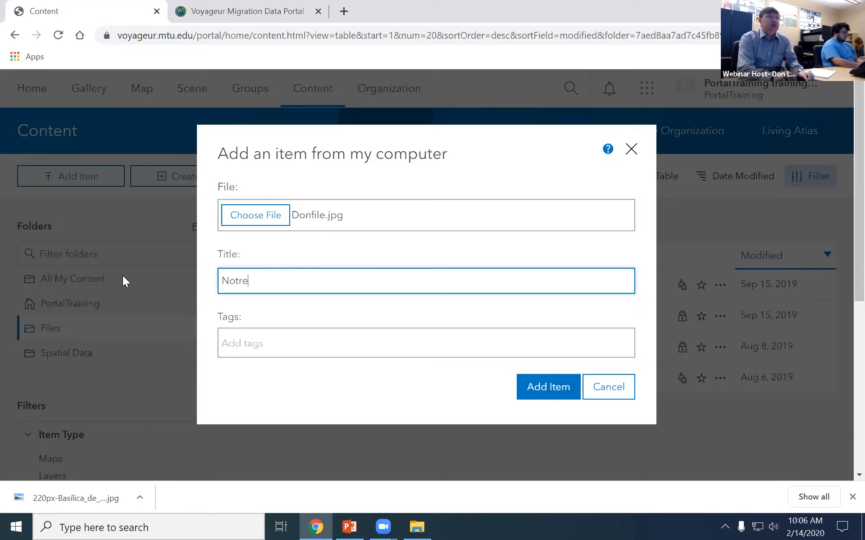
{"action": "type", "text": "-Dame"}
{"action": "left_click", "coordinate": [249, 336]}
{"action": "type", "text": "Church, Training"}
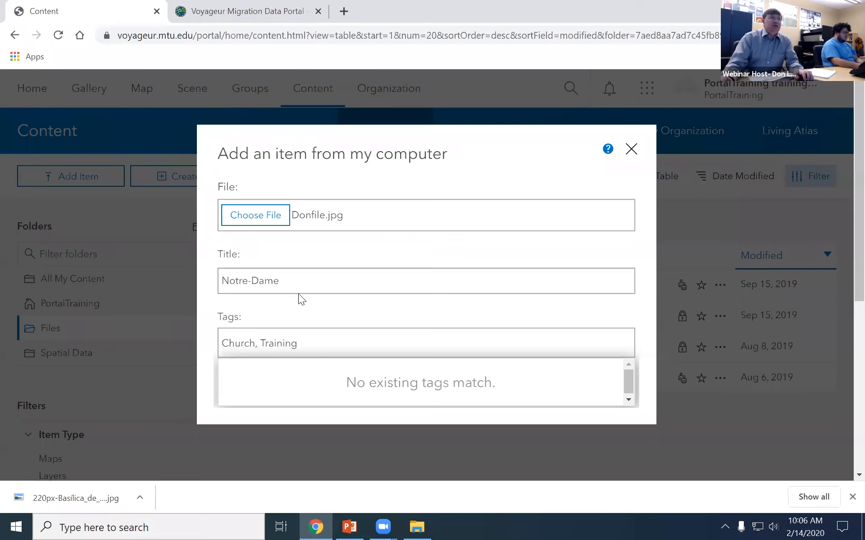
{"action": "left_click", "coordinate": [312, 281]}
{"action": "type", "text": "(training)"}
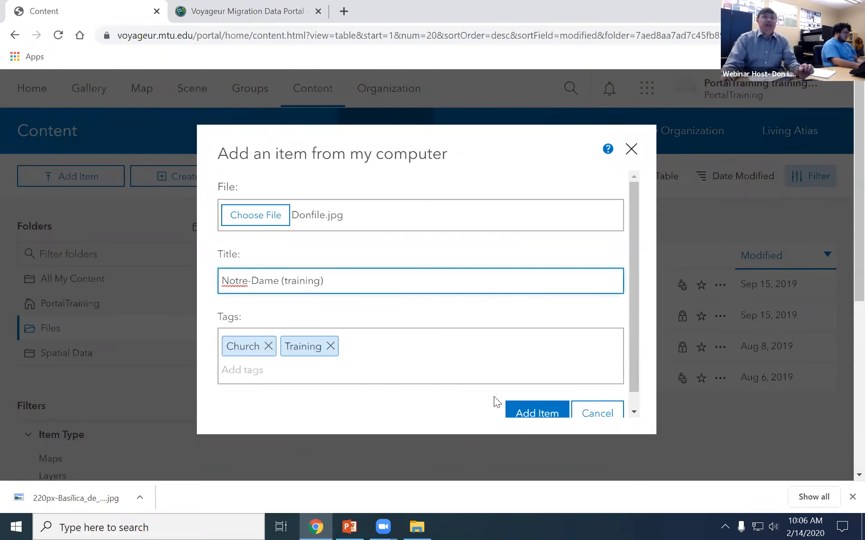
{"action": "left_click", "coordinate": [520, 403]}
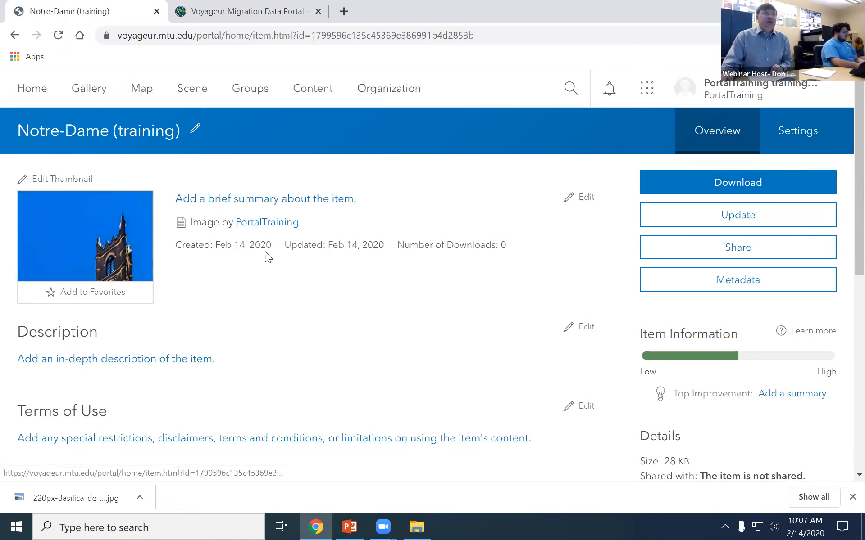
Save the description 'This is a photo of the church. For Training purposes only' on the item.
{"action": "left_click", "coordinate": [585, 325]}
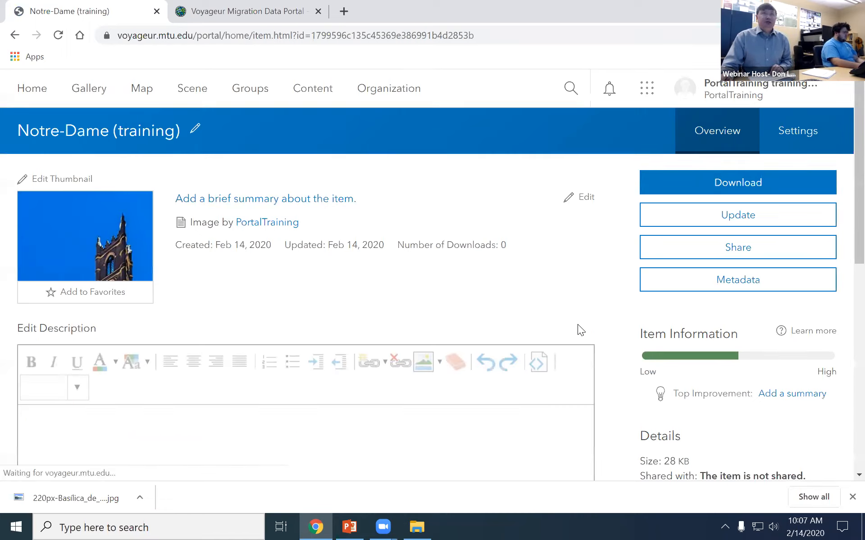
{"action": "left_click", "coordinate": [244, 446]}
{"action": "type", "text": "This is a photo "}
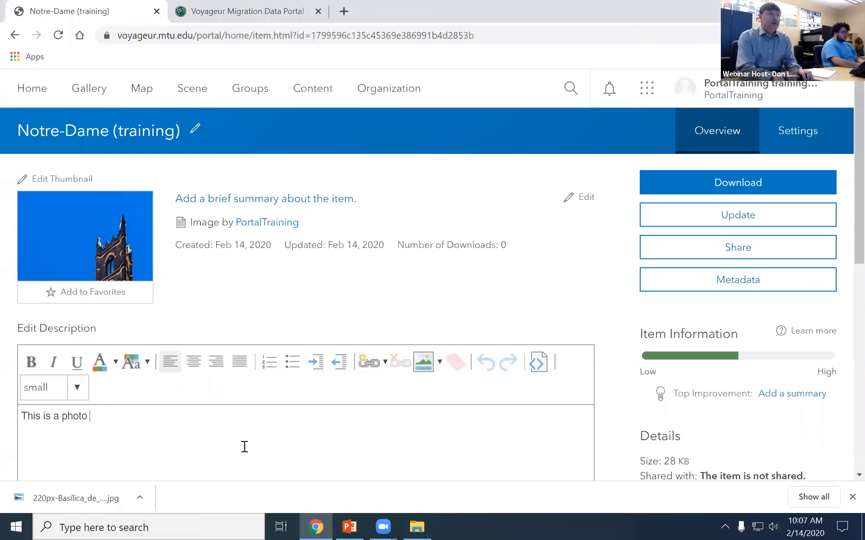
{"action": "type", "text": "of the church."}
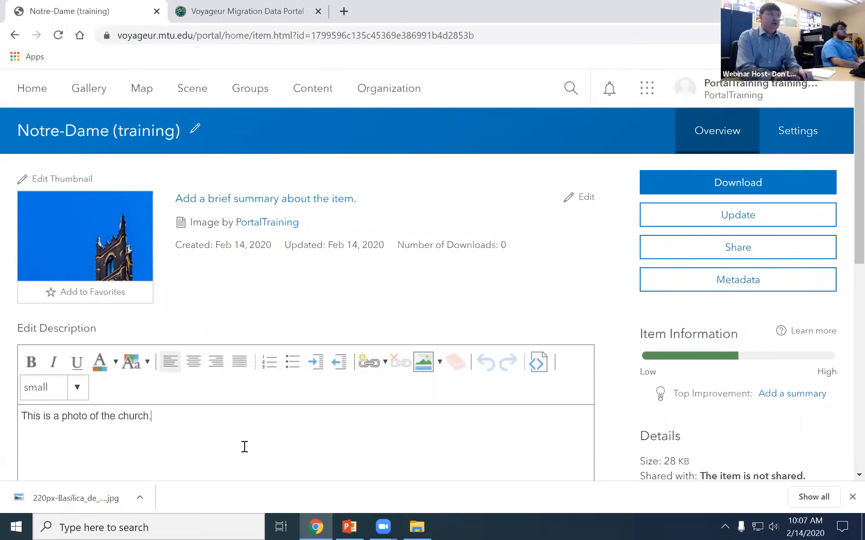
{"action": "type", "text": "  For Training "}
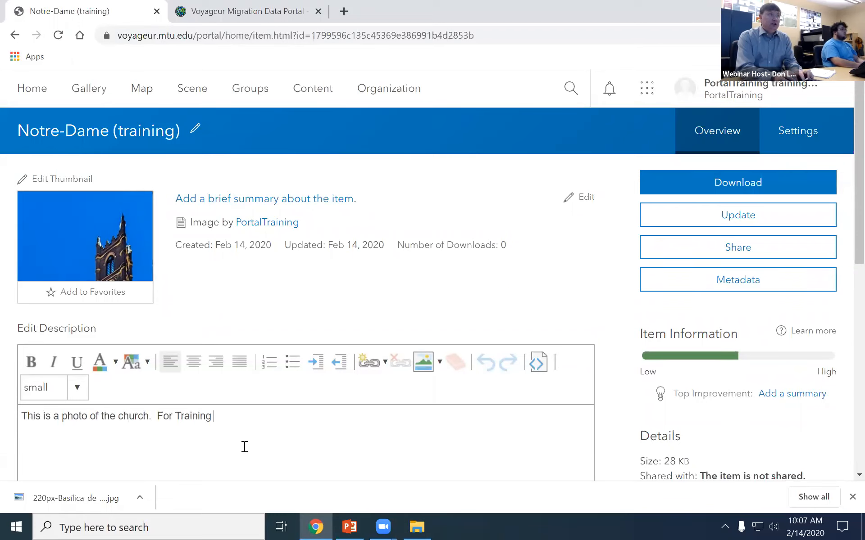
{"action": "type", "text": "purposes only"}
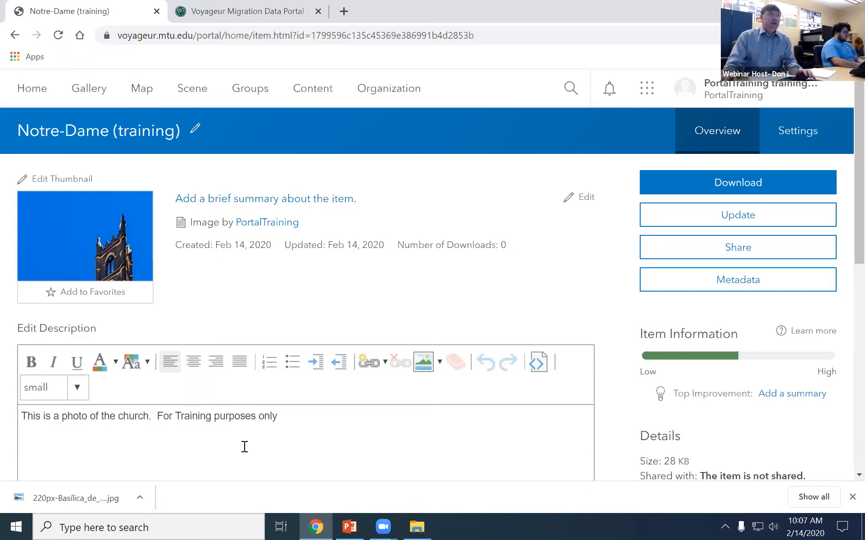
{"action": "scroll", "coordinate": [257, 426], "scroll_direction": "down", "scroll_amount": 3}
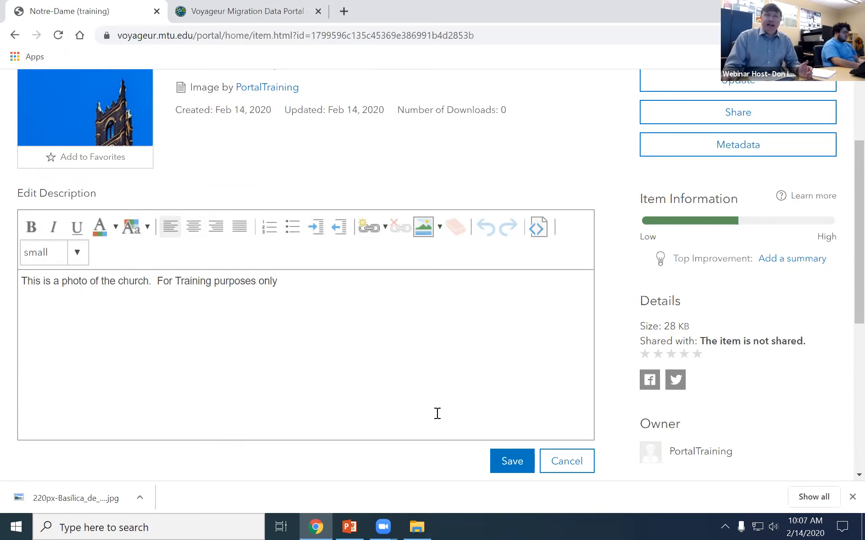
{"action": "left_click", "coordinate": [496, 464]}
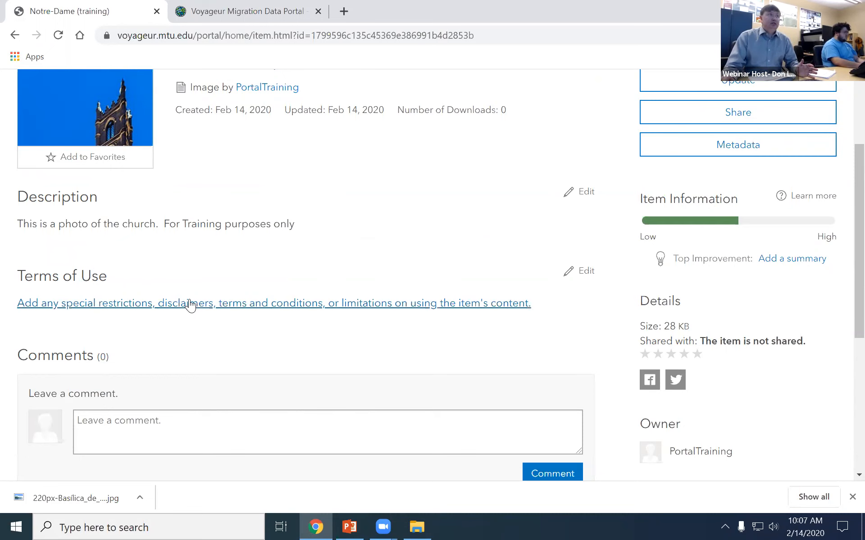
{"action": "scroll", "coordinate": [343, 306], "scroll_direction": "up", "scroll_amount": 3}
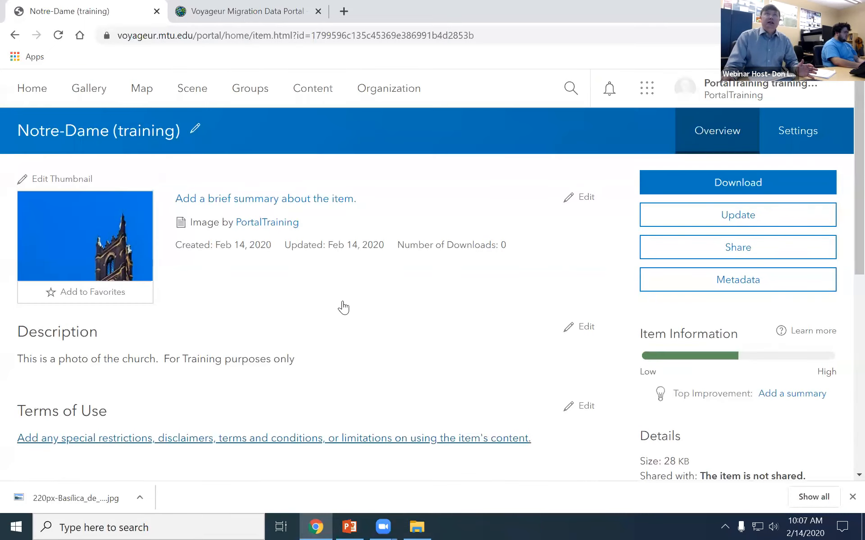
Share the Notre-Dame (training) item only with the Training Resources group.
{"action": "left_click", "coordinate": [704, 259]}
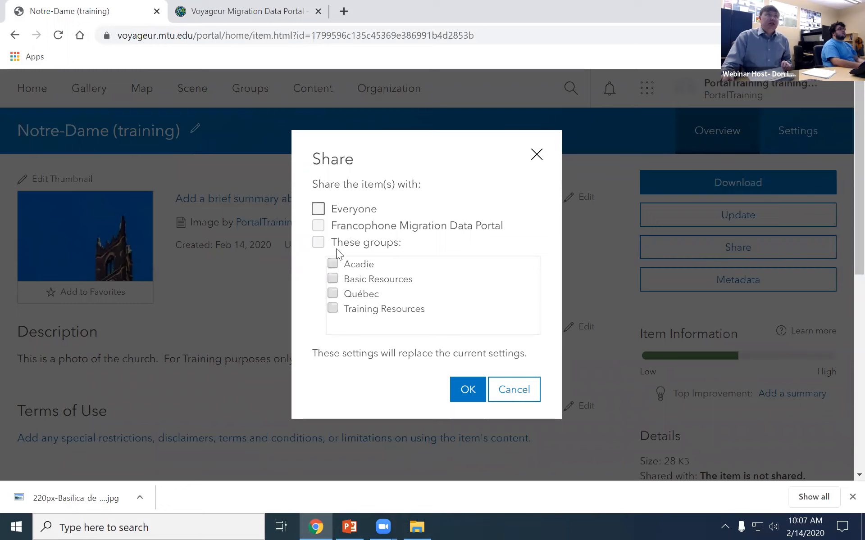
{"action": "left_click", "coordinate": [318, 243]}
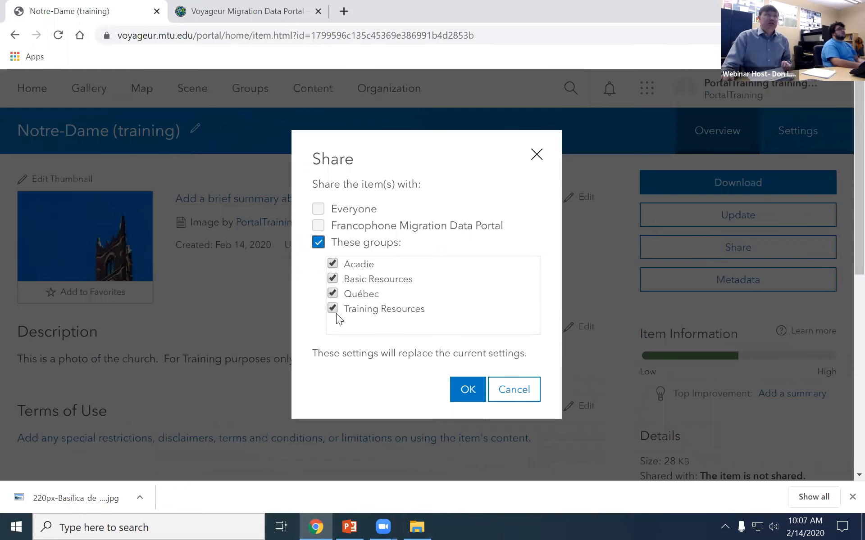
{"action": "left_click", "coordinate": [333, 292]}
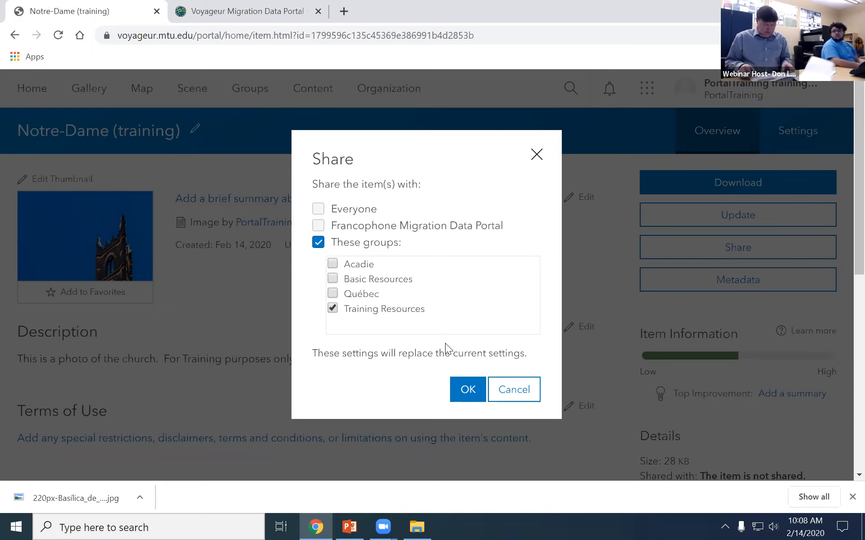
{"action": "left_click", "coordinate": [466, 392]}
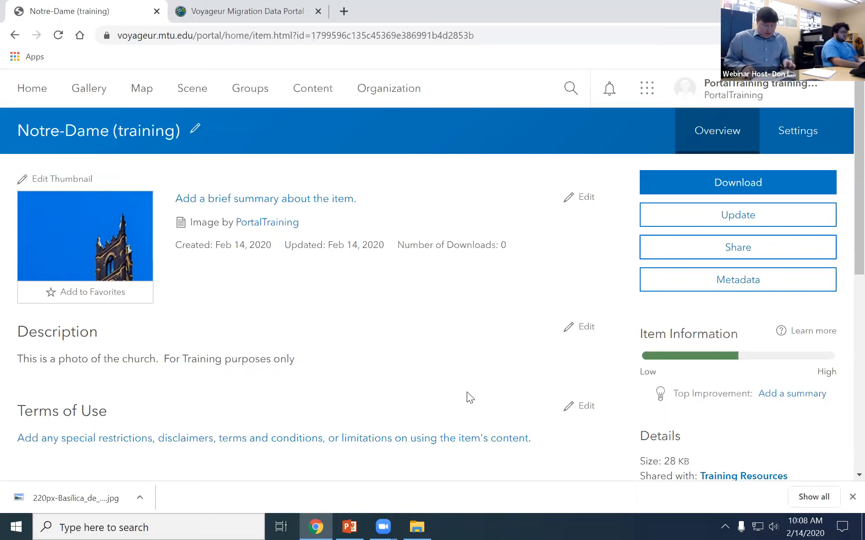
Return to the WebinarPresentation and show slide 47, 'Changing your password'.
{"action": "left_click", "coordinate": [350, 527]}
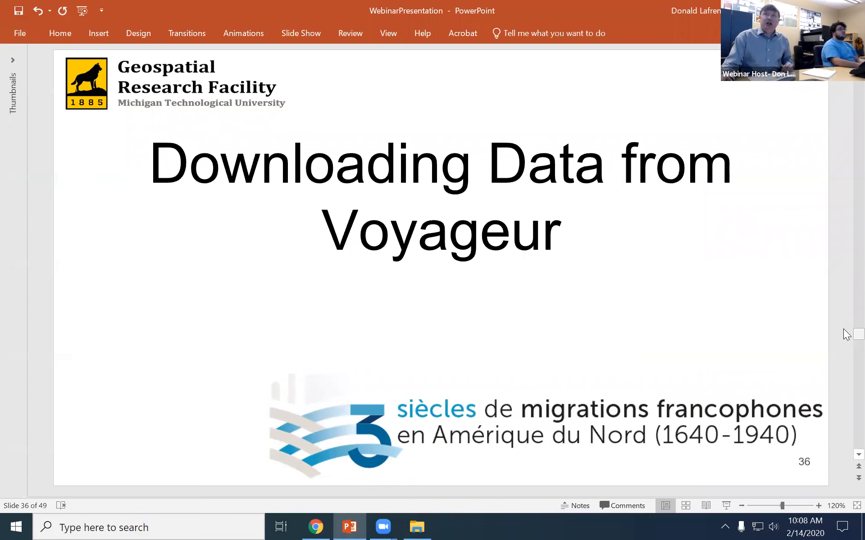
{"action": "left_click_drag", "start_coordinate": [857, 336], "coordinate": [841, 428]}
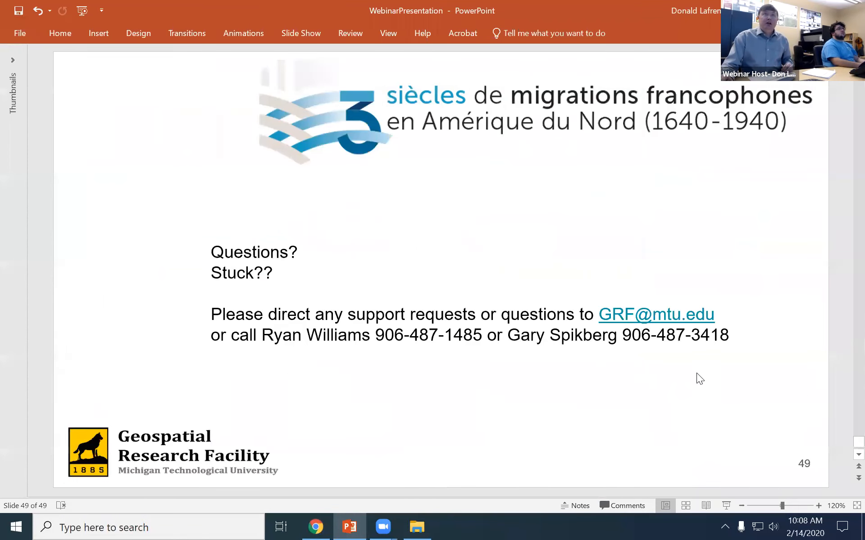
{"action": "scroll", "coordinate": [698, 371], "scroll_direction": "up", "scroll_amount": 2}
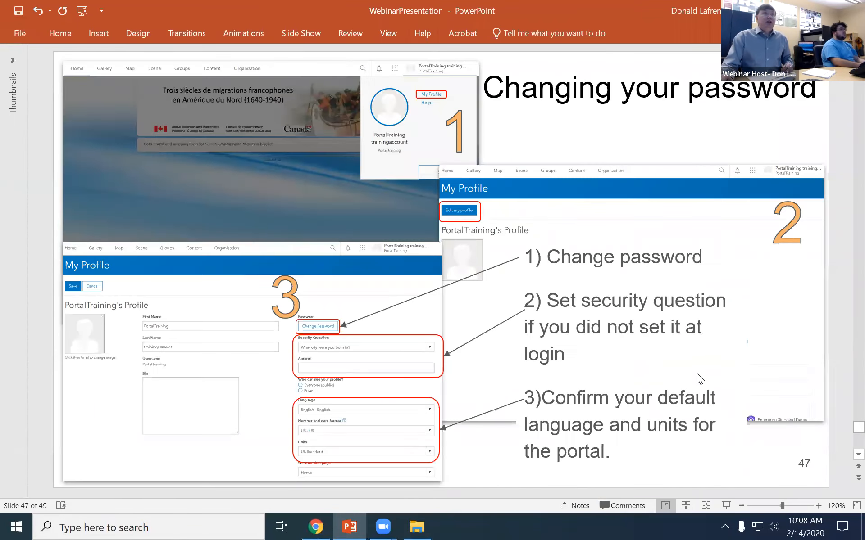
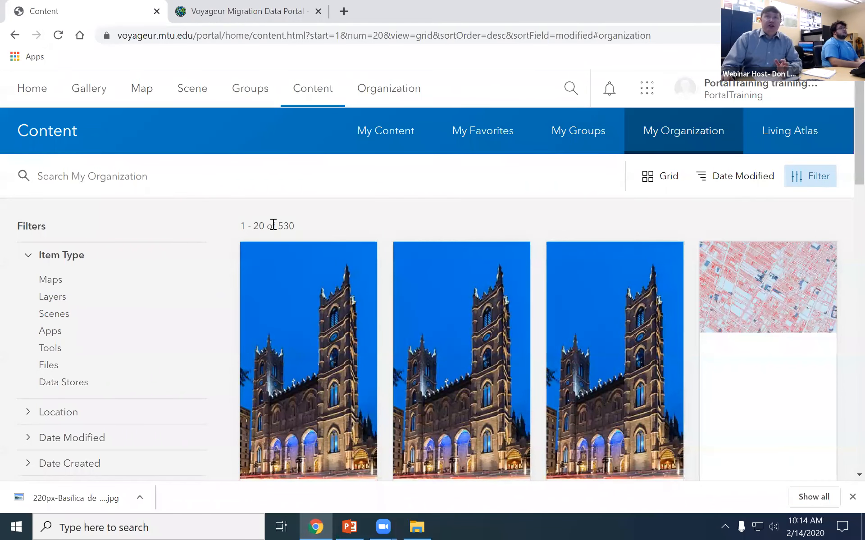
{"action": "scroll", "coordinate": [274, 224], "scroll_direction": "down", "scroll_amount": 1}
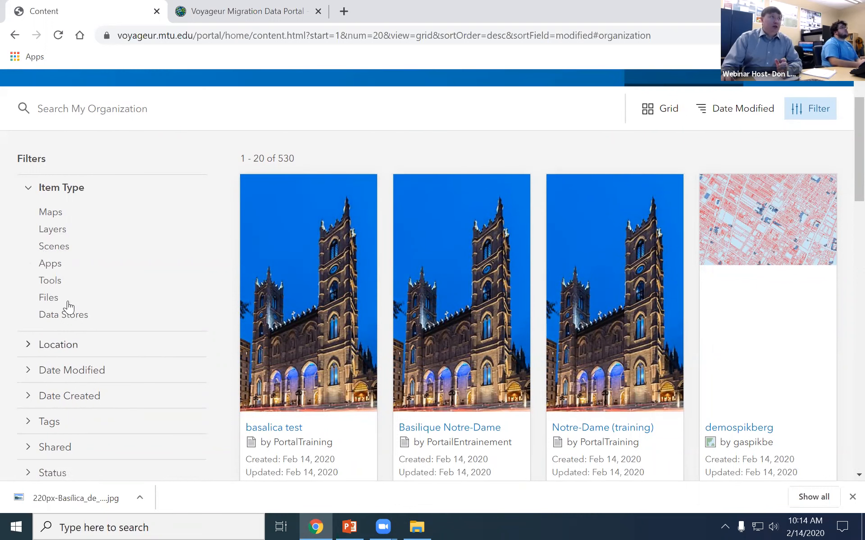
{"action": "scroll", "coordinate": [160, 377], "scroll_direction": "up", "scroll_amount": 1}
{"action": "left_click", "coordinate": [253, 175]}
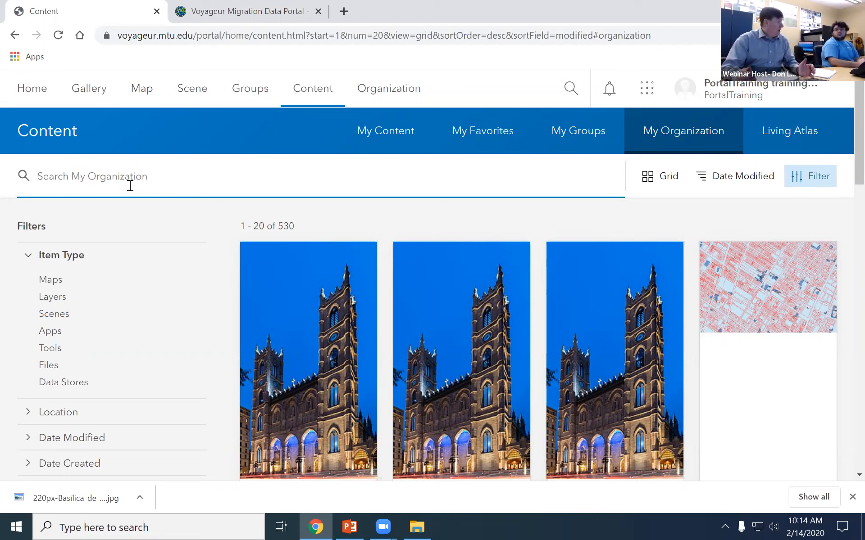
{"action": "left_click", "coordinate": [129, 186]}
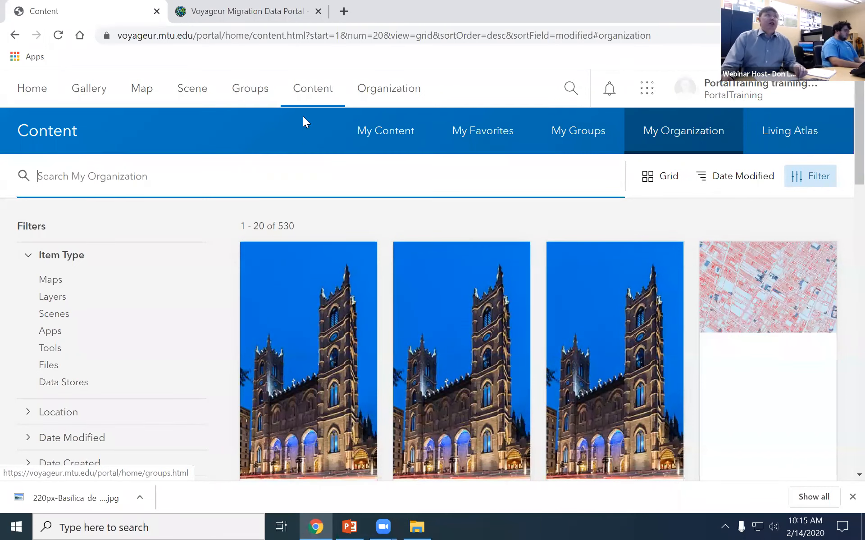
Open the DemoLafreniere web map and zoom and pan around the Montreal 1912 layers.
{"action": "left_click", "coordinate": [144, 92]}
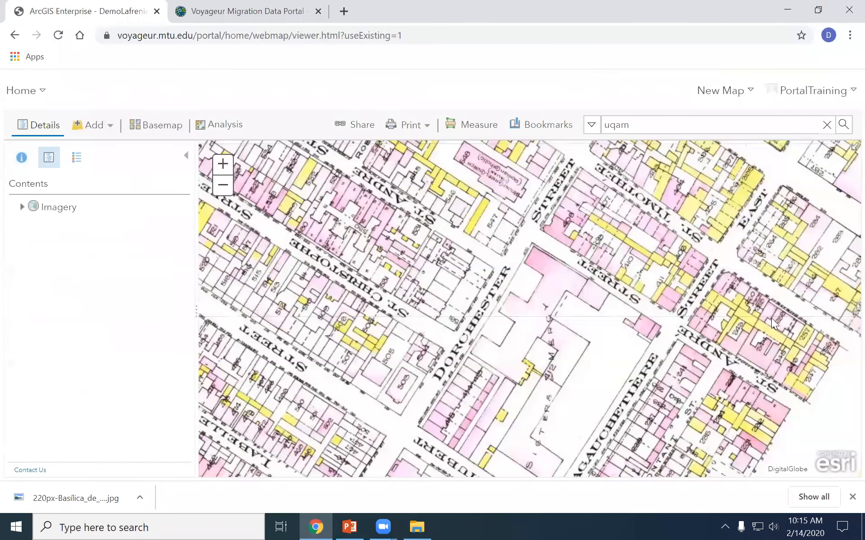
{"action": "scroll", "coordinate": [523, 376], "scroll_direction": "down", "scroll_amount": 5}
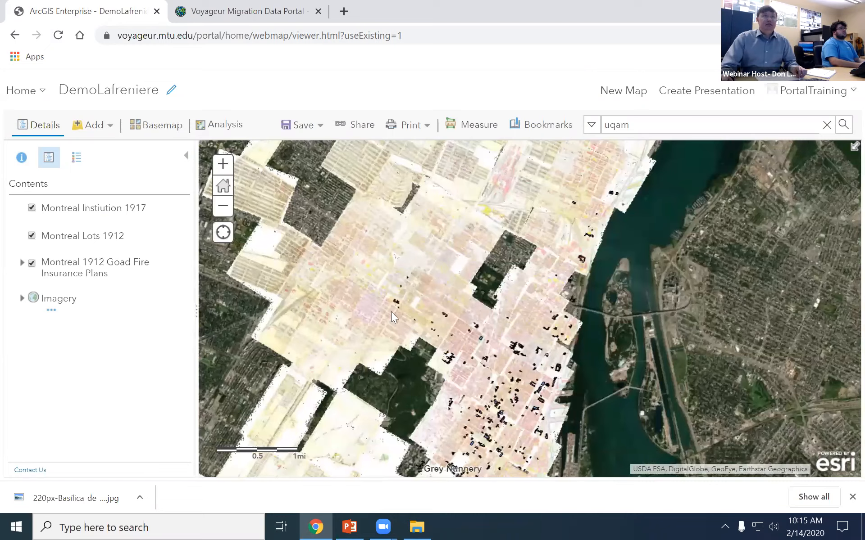
{"action": "left_click_drag", "start_coordinate": [434, 444], "coordinate": [481, 265]}
{"action": "scroll", "coordinate": [480, 265], "scroll_direction": "down", "scroll_amount": 1}
{"action": "scroll", "coordinate": [481, 265], "scroll_direction": "down", "scroll_amount": 3}
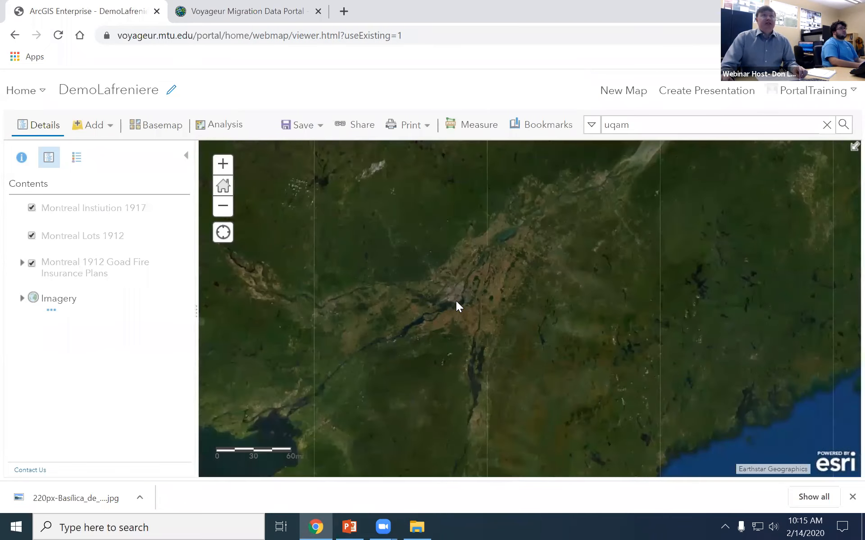
{"action": "scroll", "coordinate": [456, 301], "scroll_direction": "down", "scroll_amount": 3}
{"action": "scroll", "coordinate": [436, 347], "scroll_direction": "up", "scroll_amount": 1}
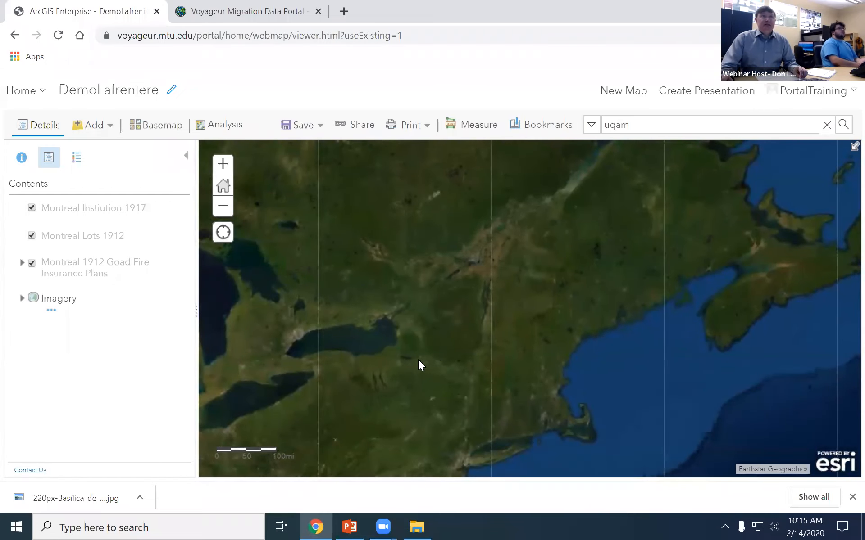
Pan to the Great Lakes, show the basemap choices, then return to PowerPoint's questions slide.
{"action": "left_click_drag", "start_coordinate": [418, 360], "coordinate": [635, 291]}
{"action": "scroll", "coordinate": [468, 294], "scroll_direction": "up", "scroll_amount": 3}
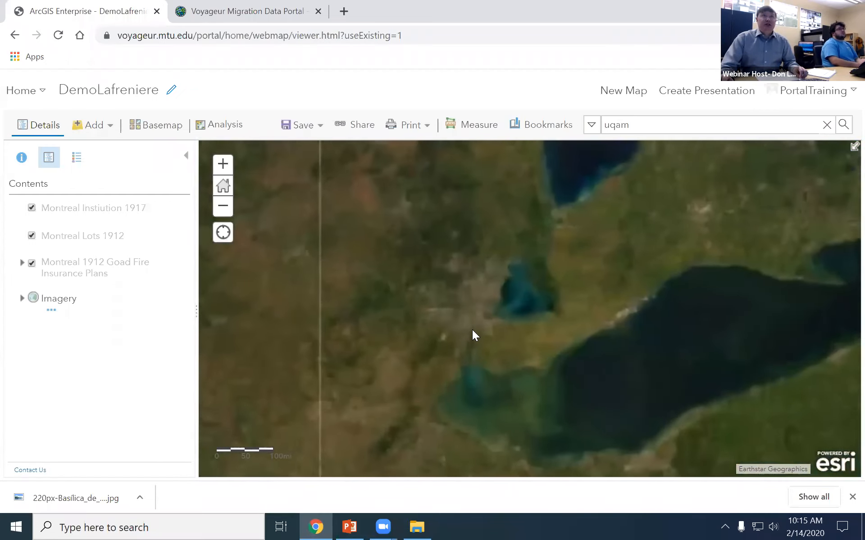
{"action": "scroll", "coordinate": [499, 278], "scroll_direction": "up", "scroll_amount": 3}
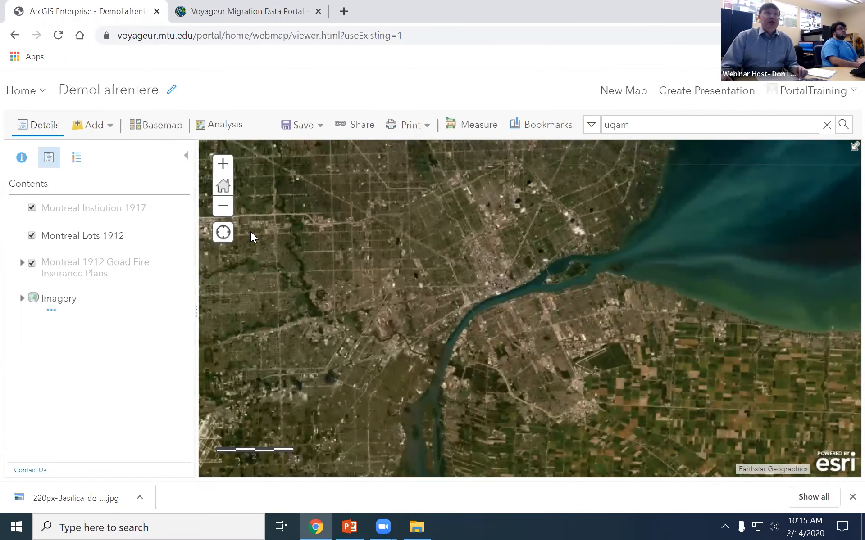
{"action": "left_click", "coordinate": [158, 124]}
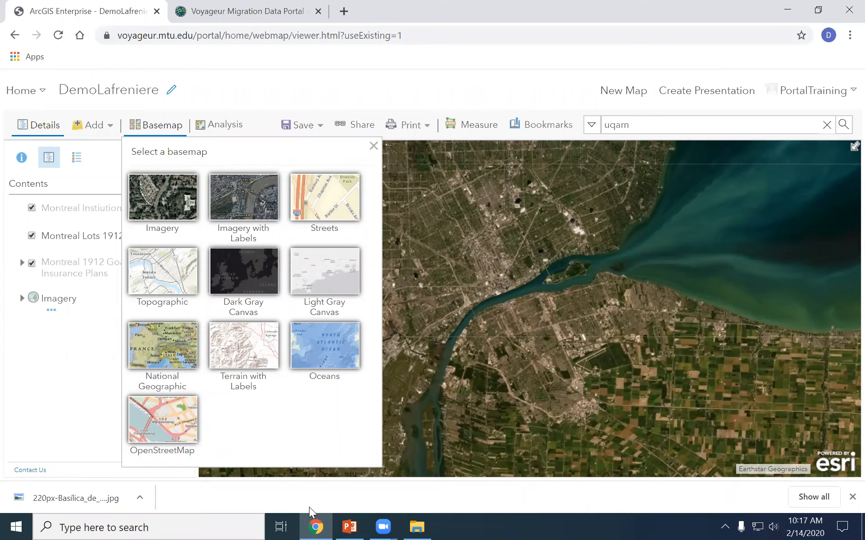
{"action": "left_click", "coordinate": [349, 527]}
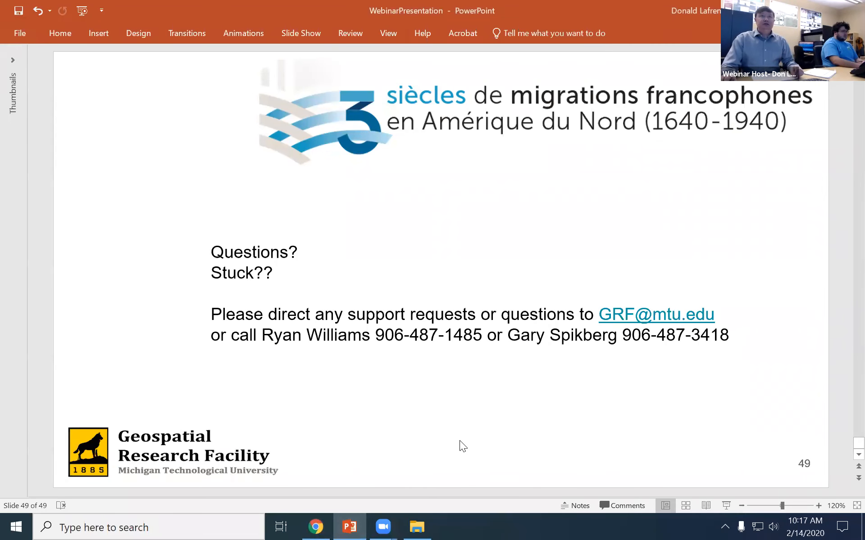